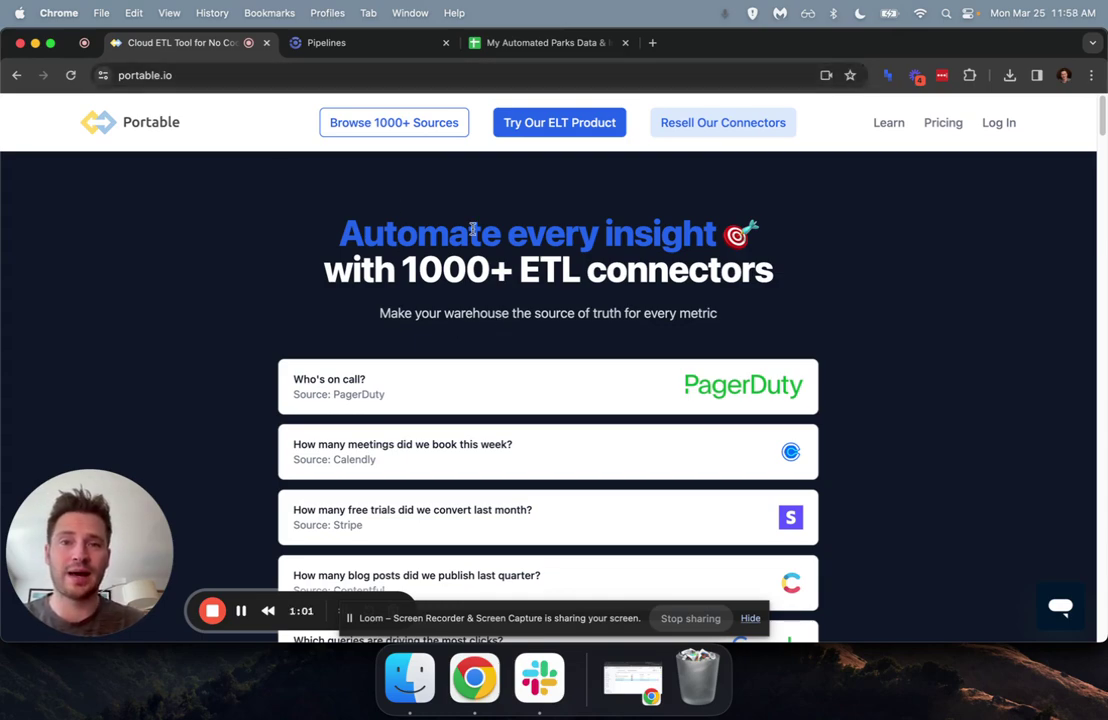
Step: Open the ELT product, filter the connectors for "national" and add National Park Service as a source
left_click(565, 122)
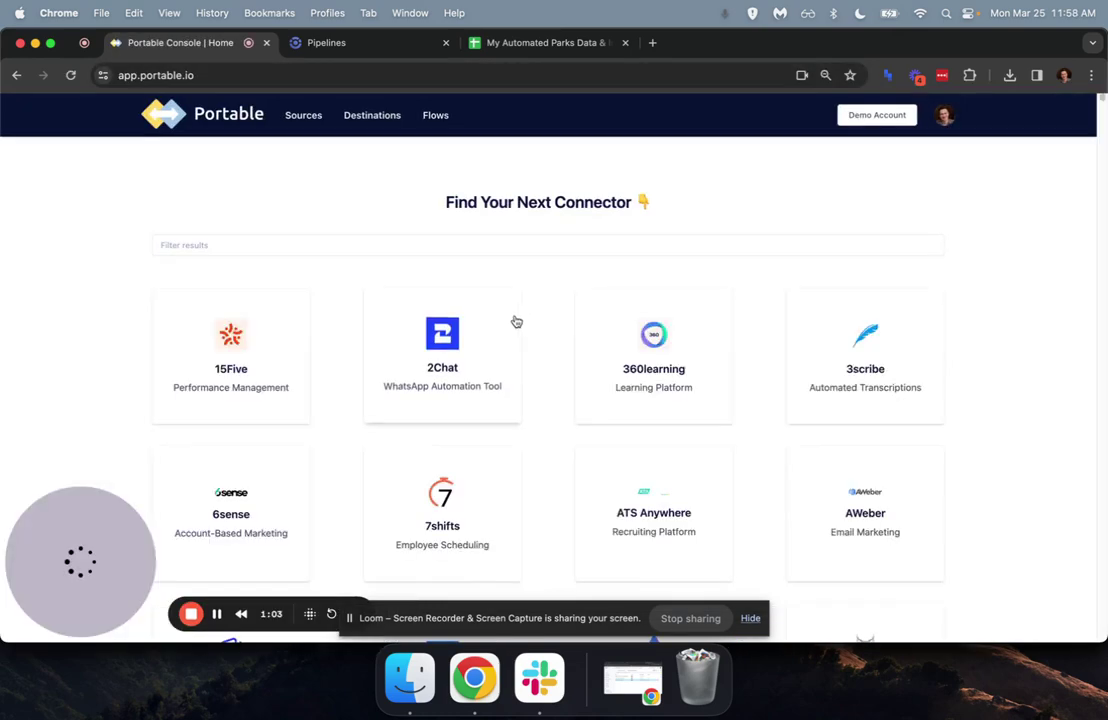
left_click(434, 306)
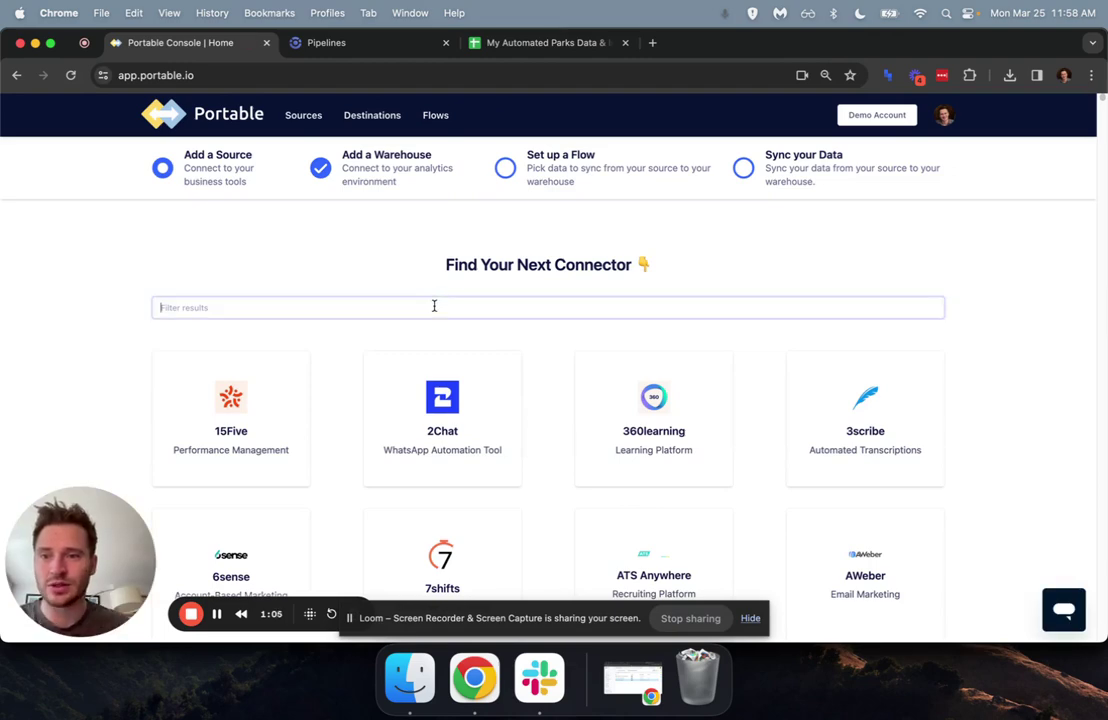
type("national")
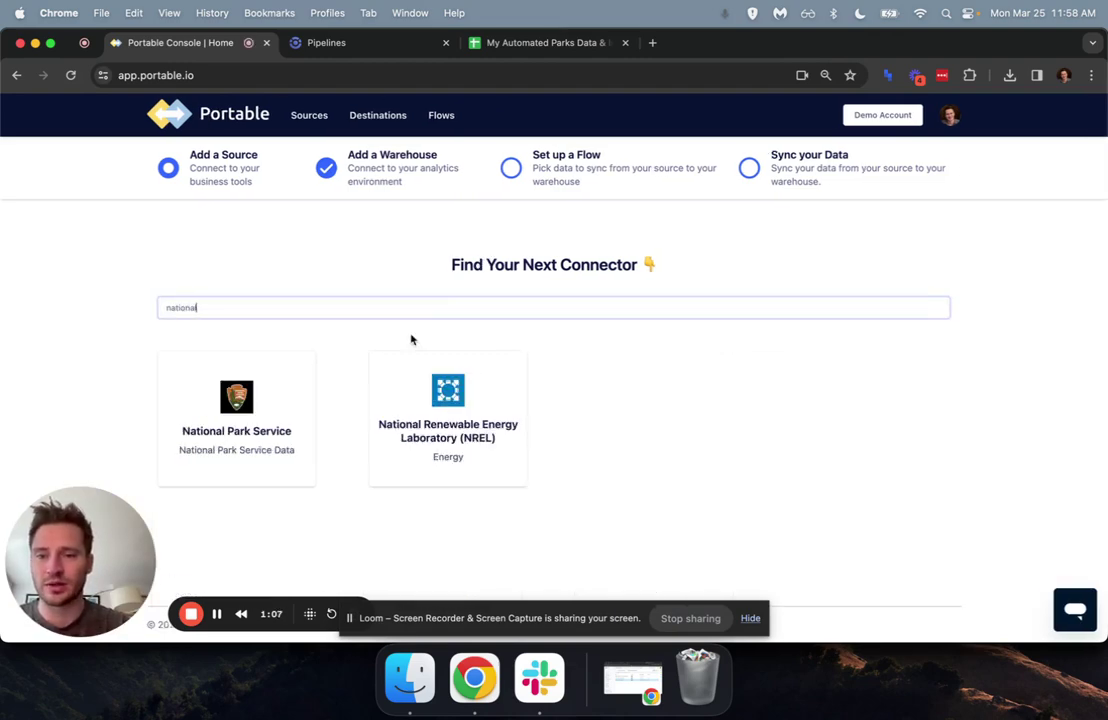
left_click(203, 433)
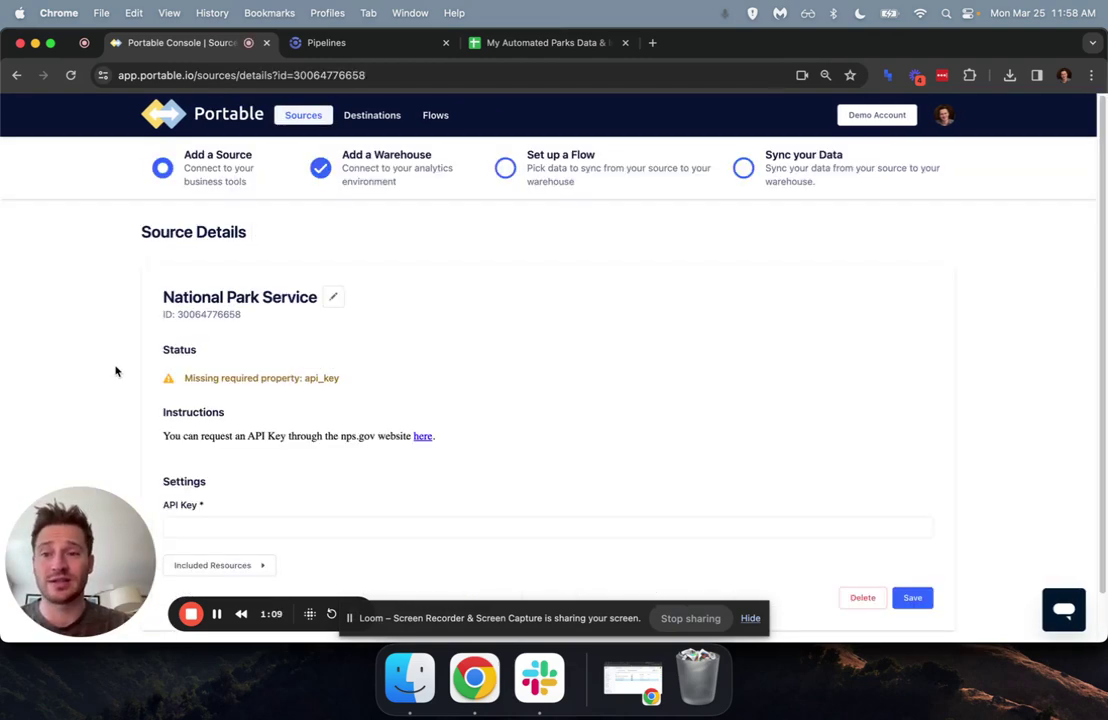
Step: Paste the API key into the National Park Service source settings and save the source
scroll(114, 371, "down", 1)
left_click(363, 475)
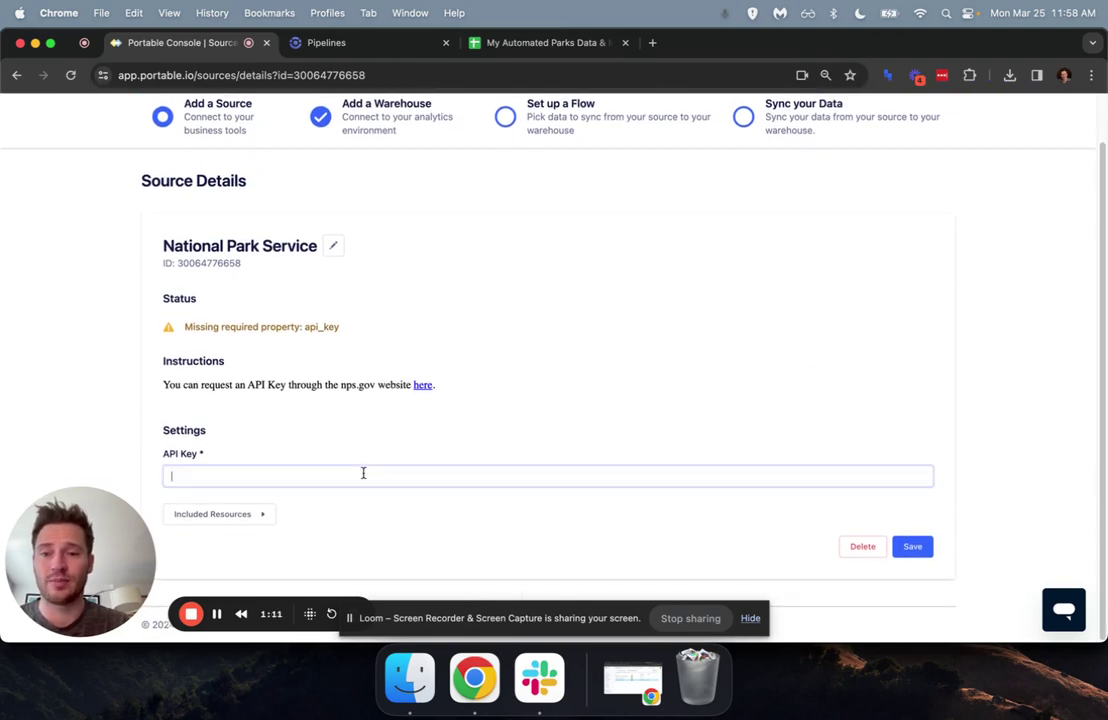
key("super+v")
left_click(918, 547)
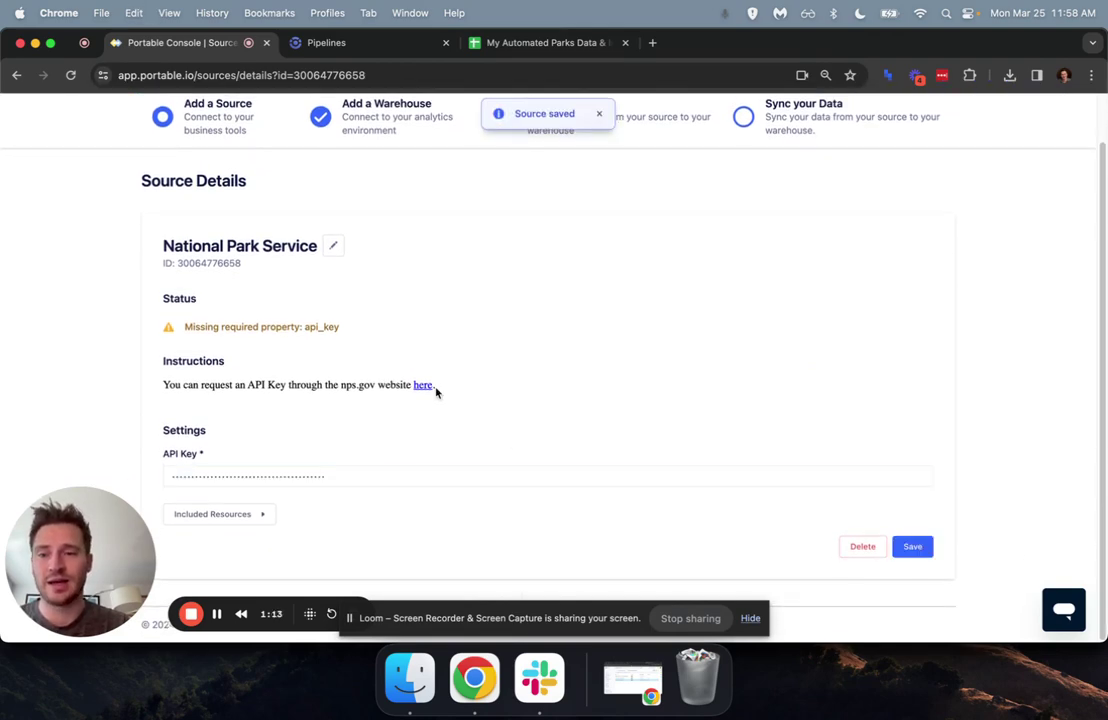
Step: Limit the source's included resources to parks by excluding all the others, and save the source
left_click(263, 516)
scroll(142, 357, "down", 5)
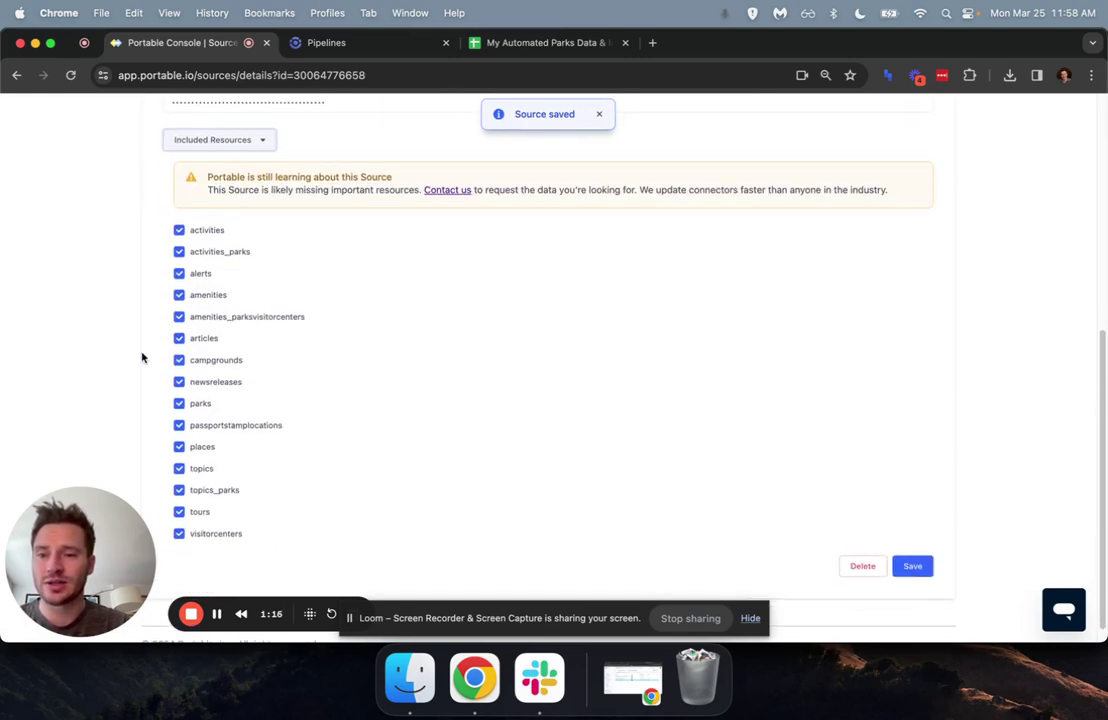
left_click(179, 230)
left_click(181, 251)
left_click(179, 273)
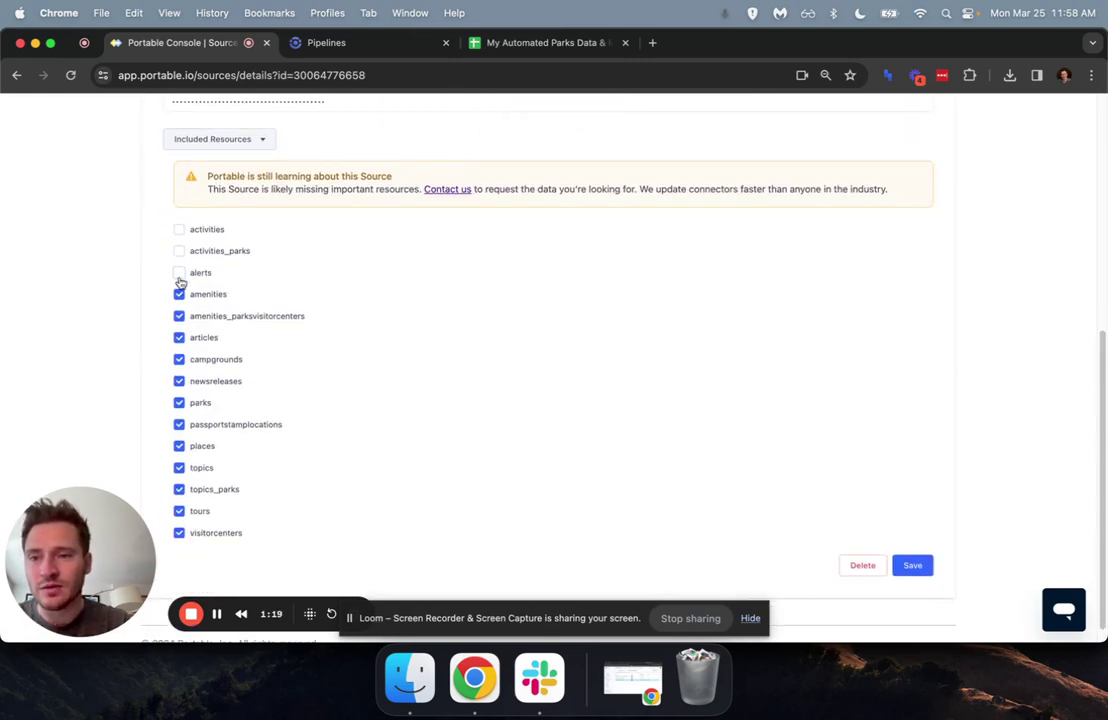
left_click(179, 294)
left_click(180, 316)
left_click(179, 337)
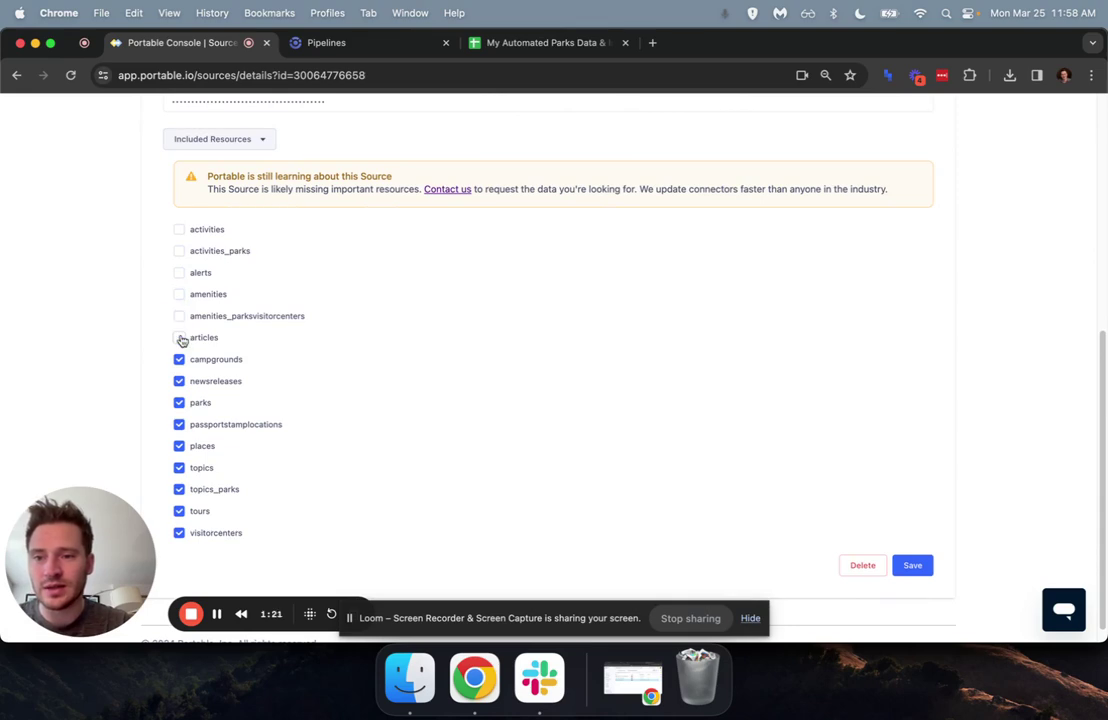
left_click(179, 381)
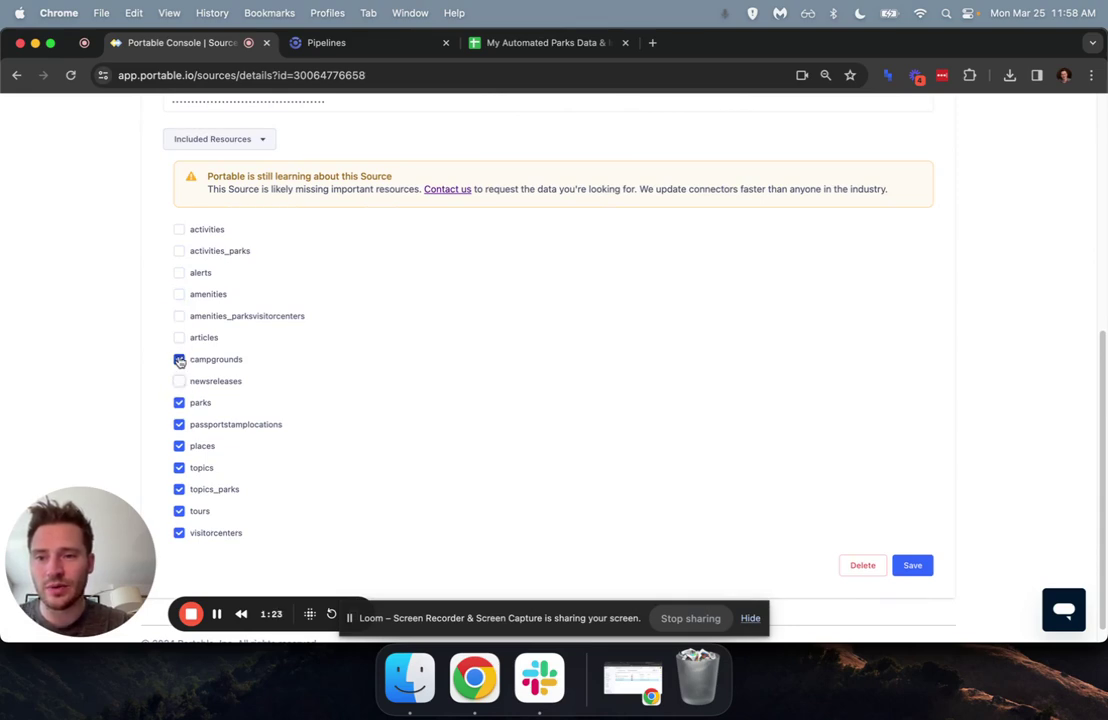
left_click(179, 359)
left_click(179, 424)
left_click(179, 446)
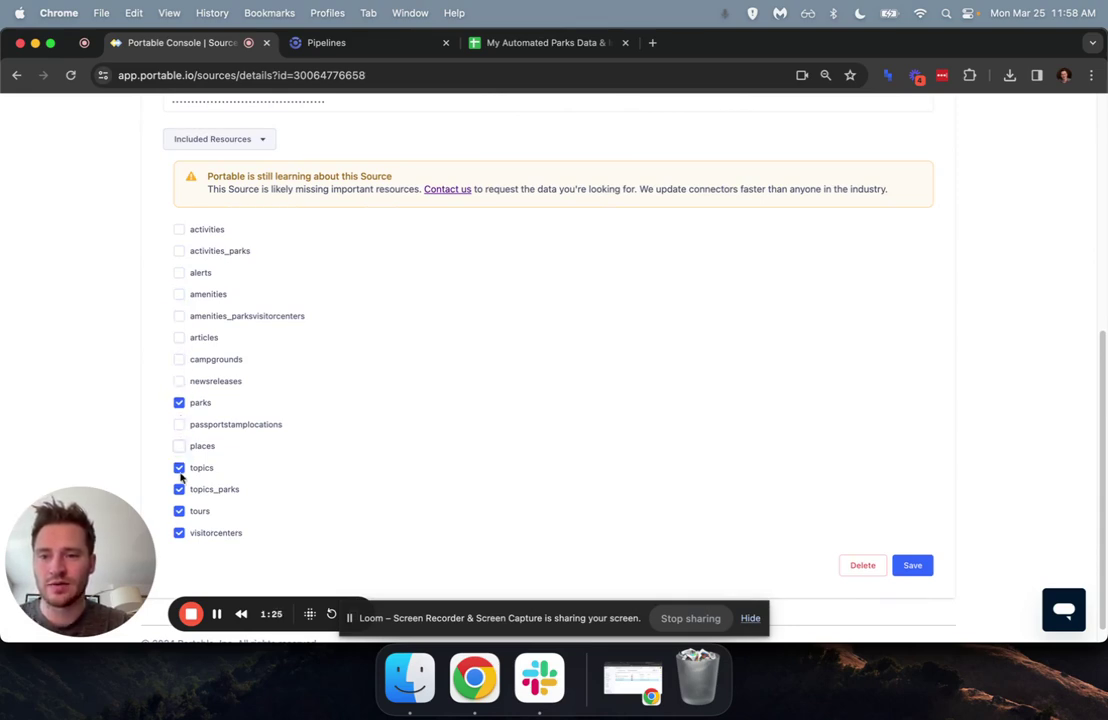
left_click(179, 468)
left_click(179, 489)
left_click(179, 511)
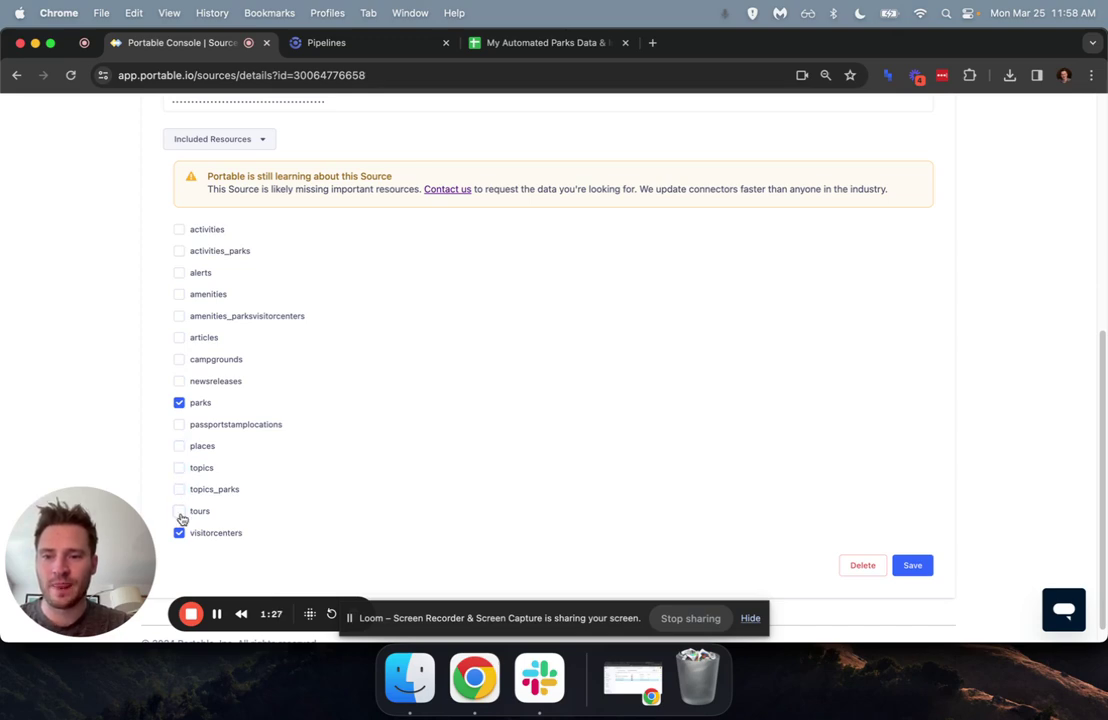
left_click(179, 533)
left_click(913, 566)
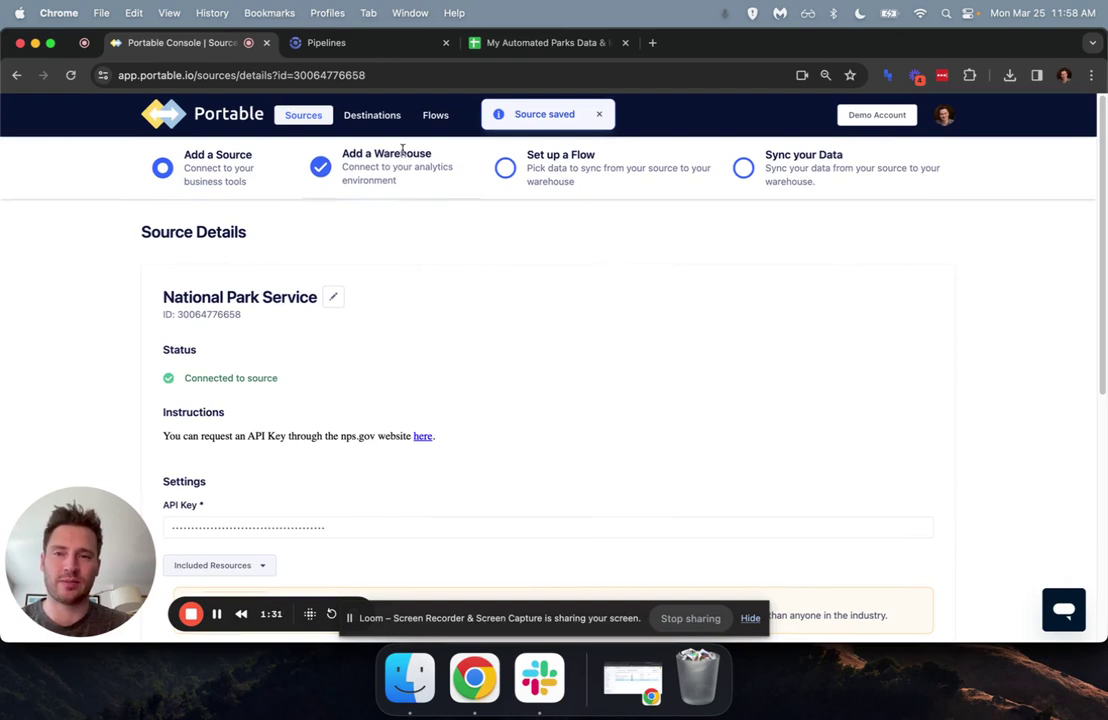
Step: Create a new destination of the Google Sheets (beta) type
left_click(377, 117)
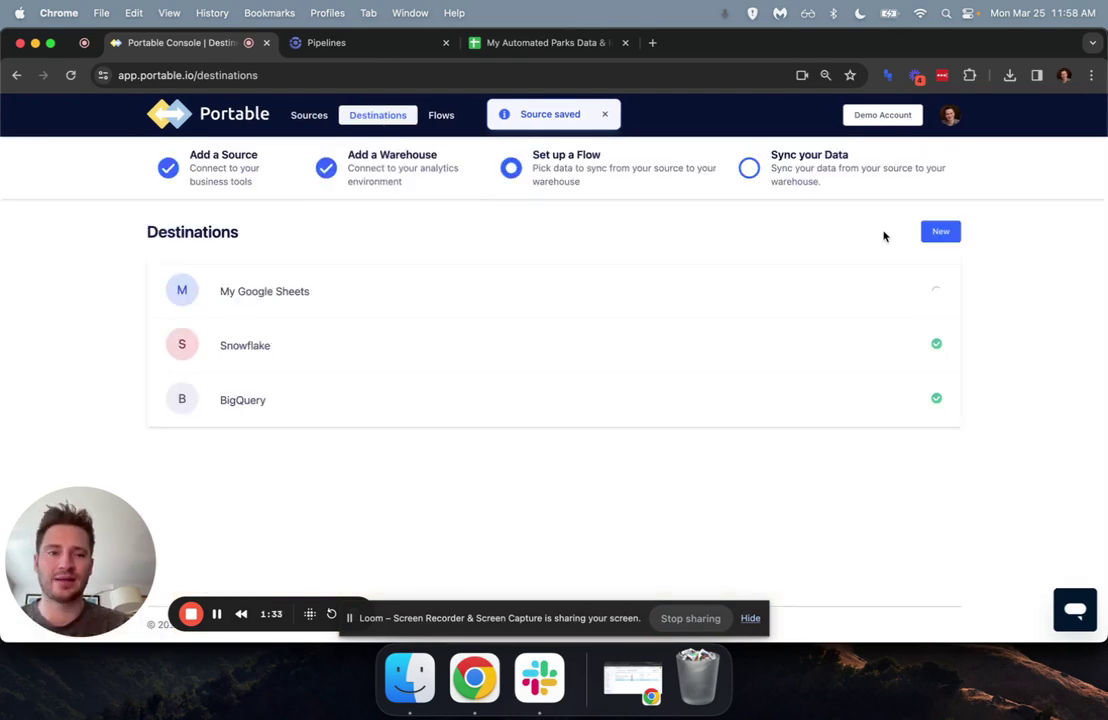
left_click(940, 232)
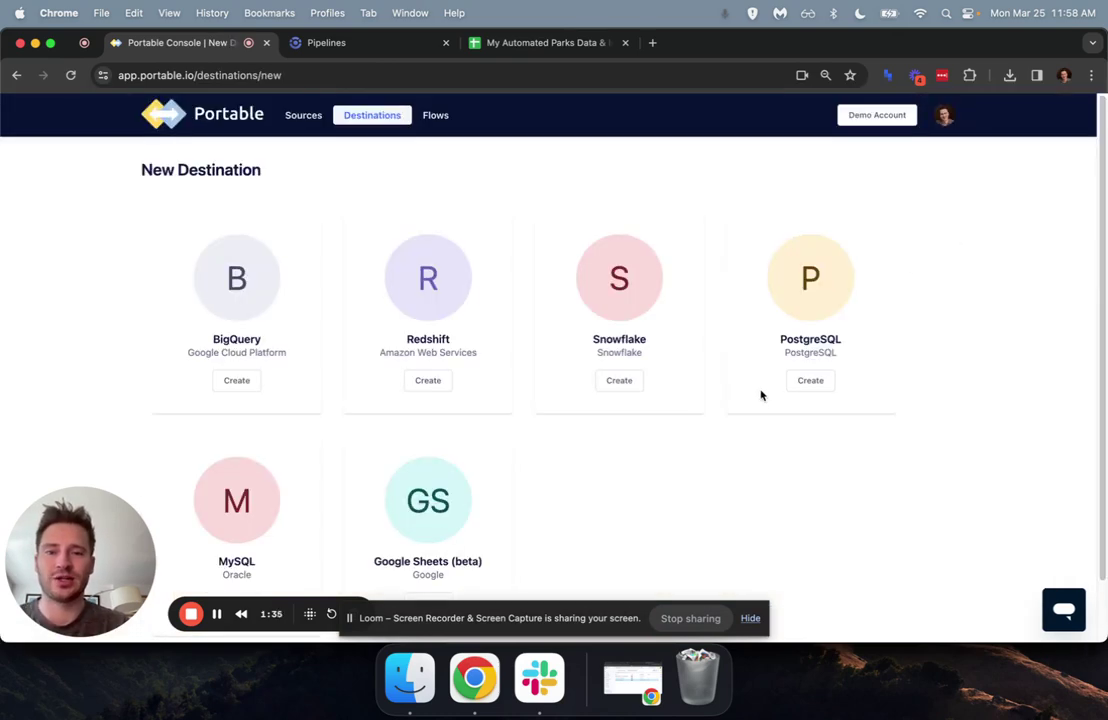
scroll(759, 400, "down", 2)
left_click(443, 537)
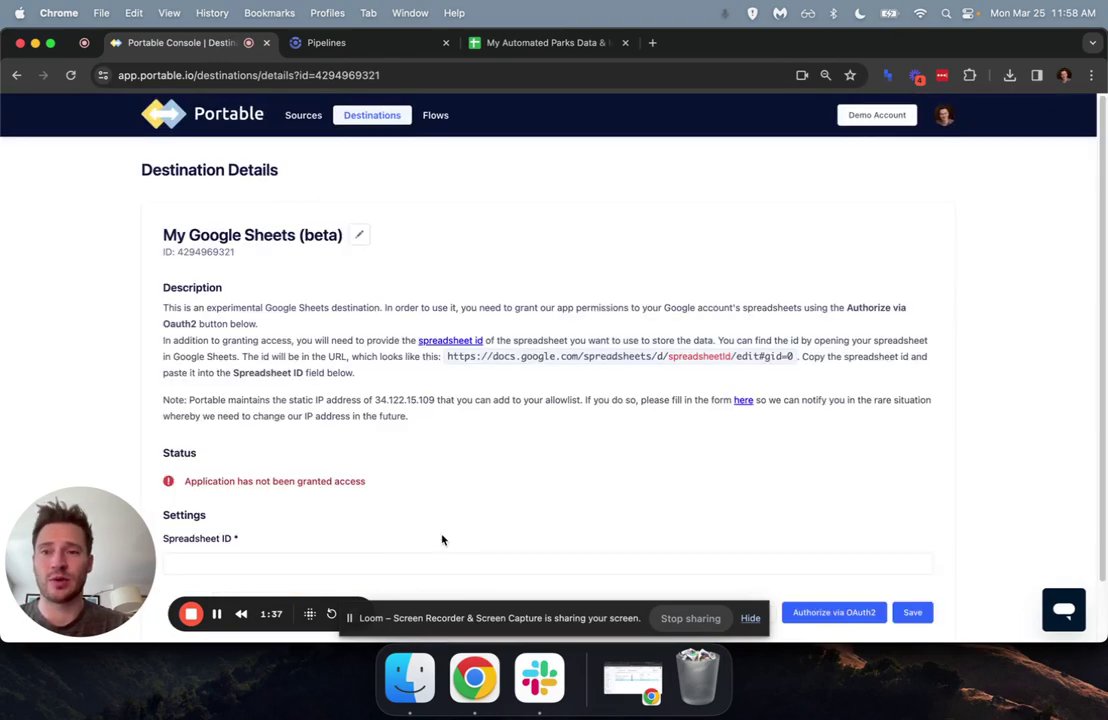
Step: Copy the spreadsheet ID from the web address of the "My Automated Parks Data & Insights" Google Sheet
scroll(313, 374, "down", 2)
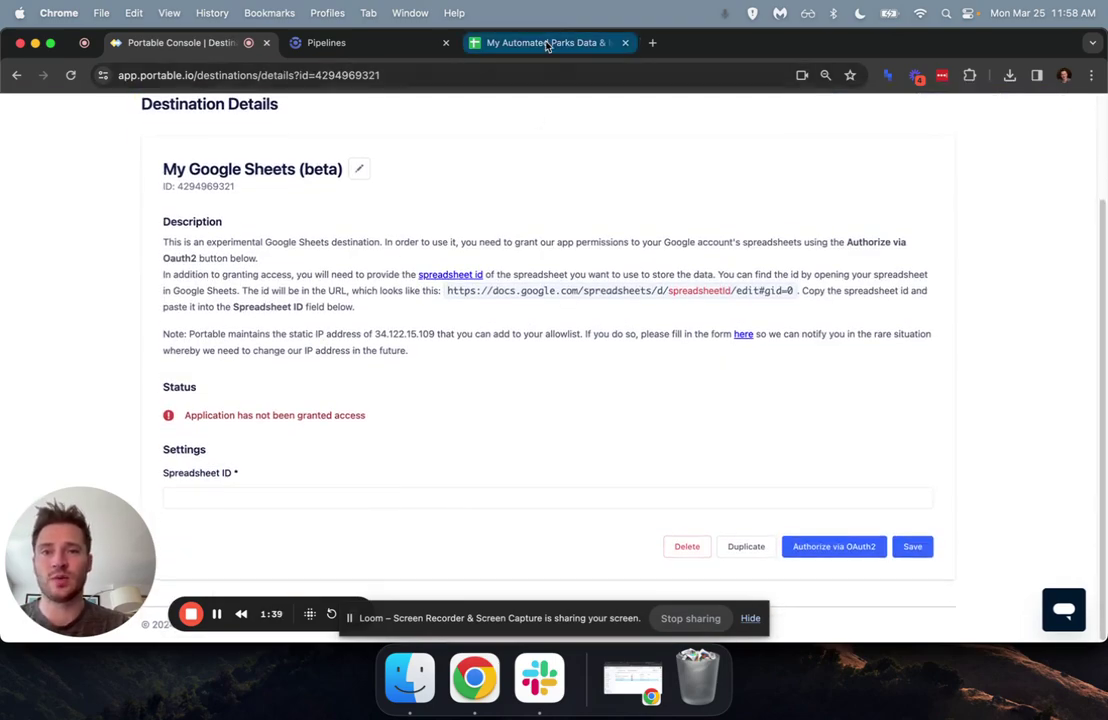
left_click(505, 42)
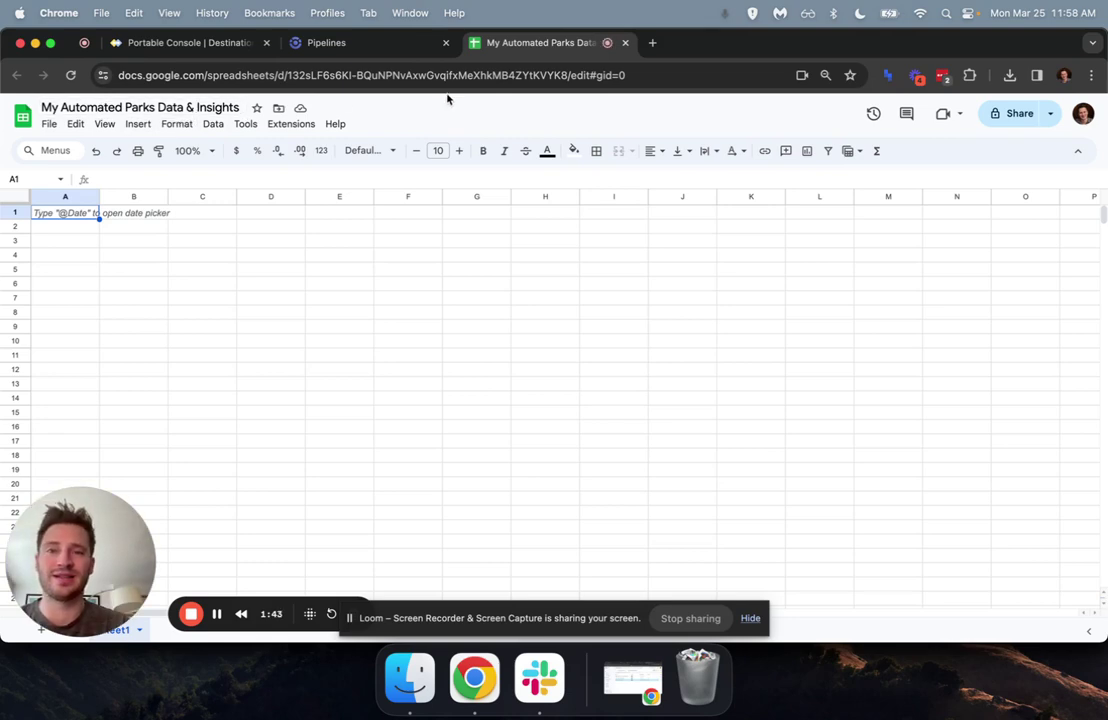
left_click_drag(288, 77, 570, 77)
key("ctrl+c")
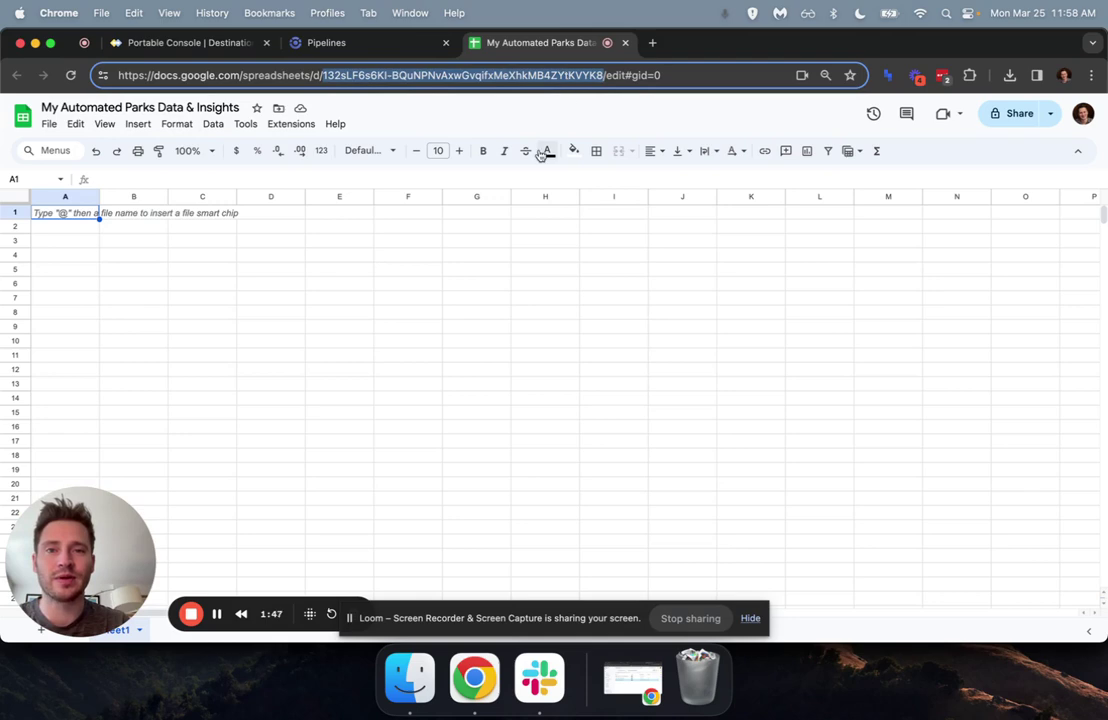
Step: Back in Portable, paste the copied ID as the Google Sheets destination's Spreadsheet ID and save the destination
left_click(213, 45)
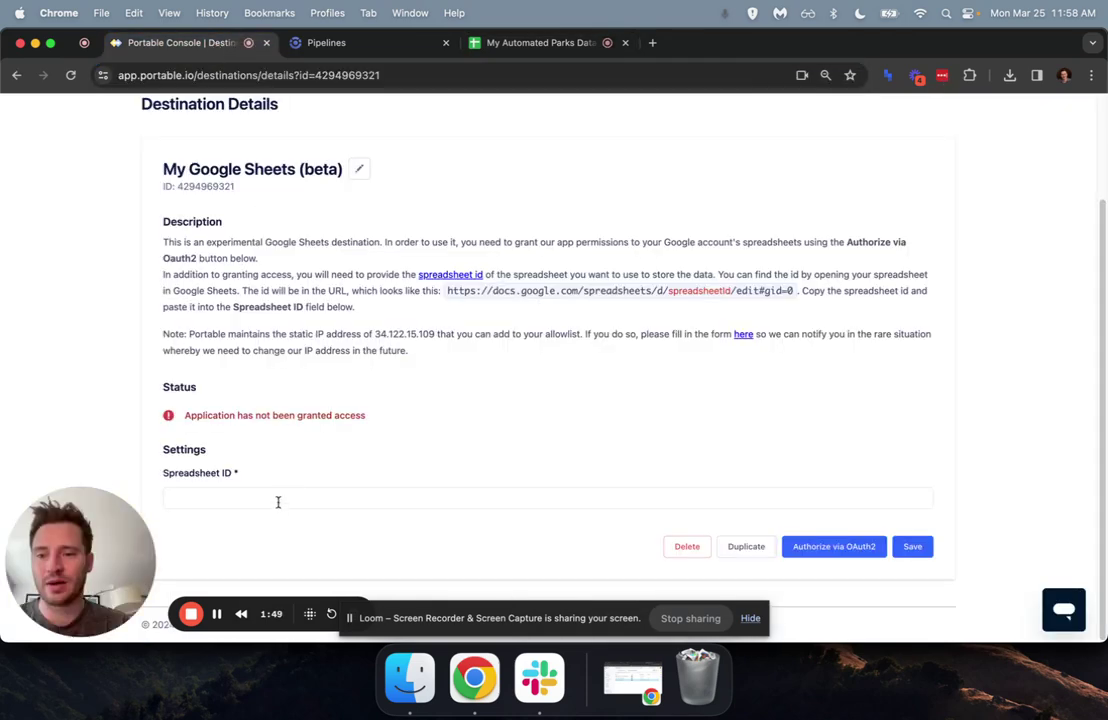
left_click(270, 495)
key("ctrl+v")
left_click(910, 550)
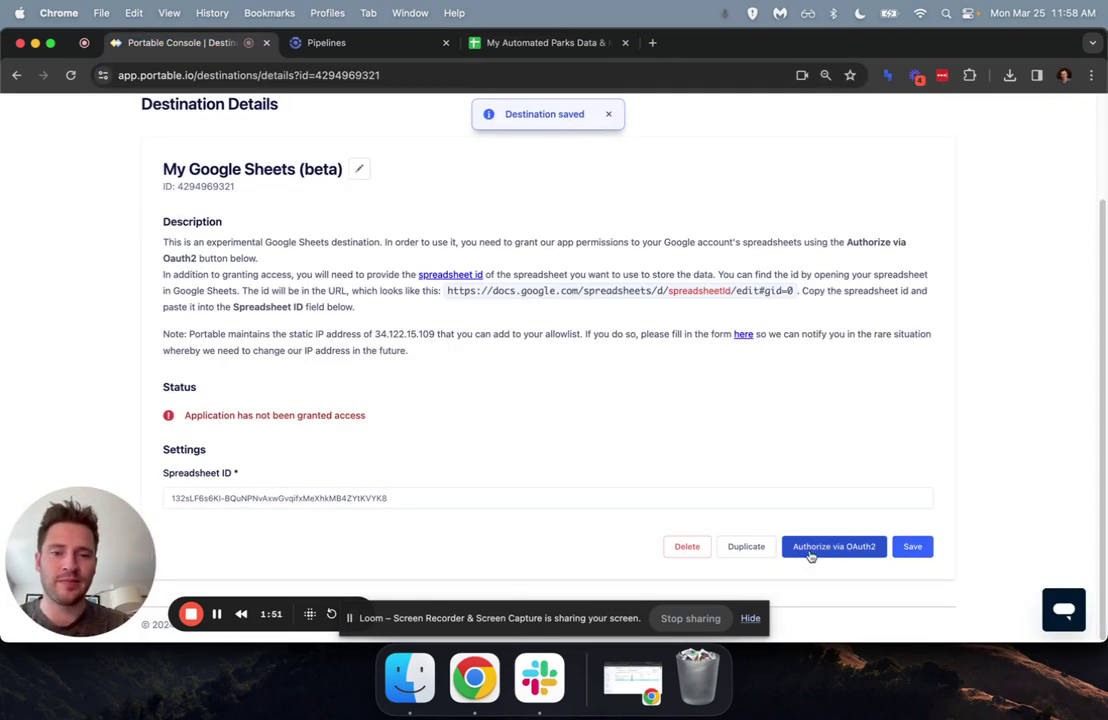
Step: Authorize the destination via OAuth2 with the portable.io Google account and allow access to its Google Sheets spreadsheets
left_click(806, 551)
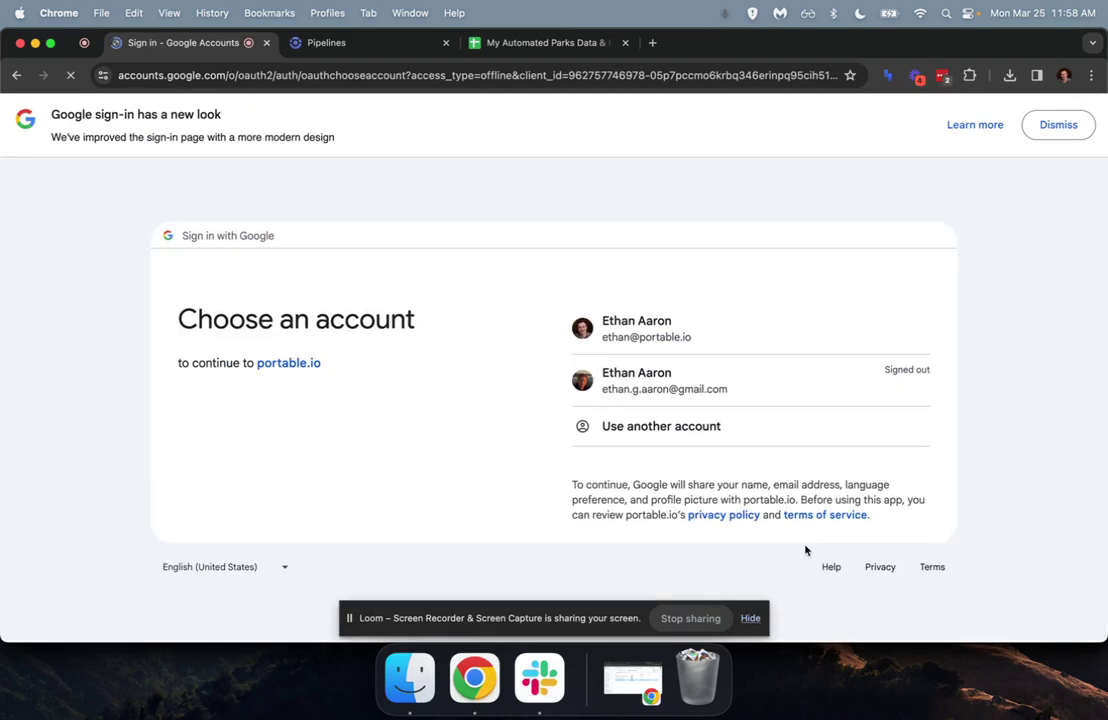
left_click(687, 339)
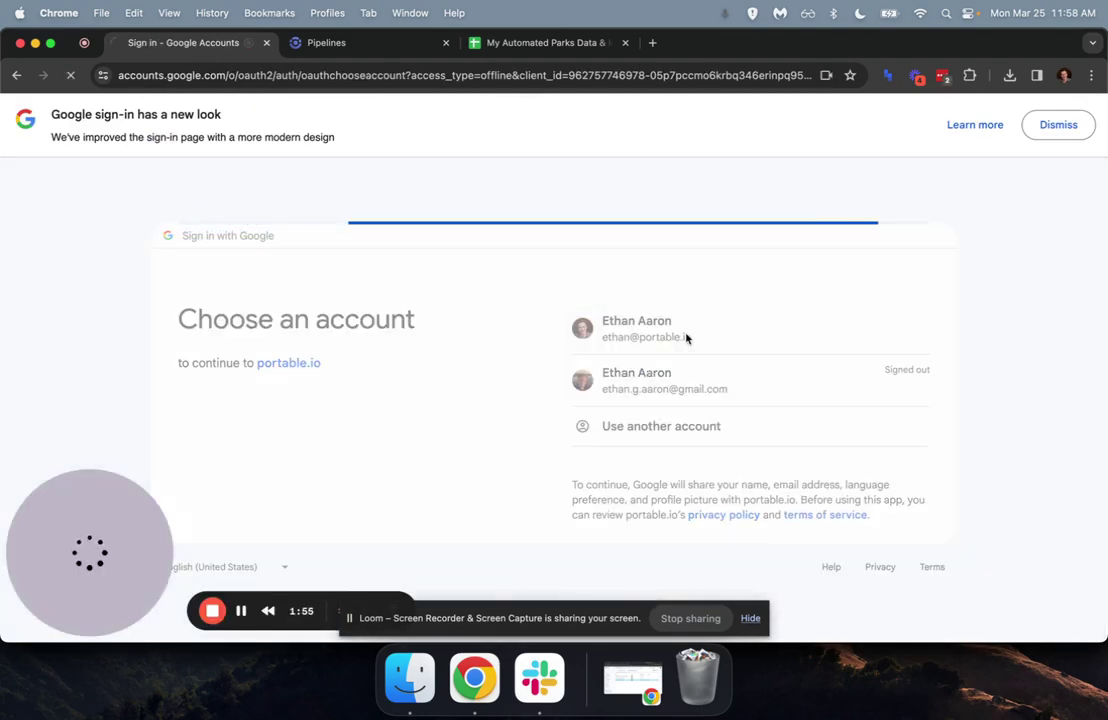
left_click(742, 505)
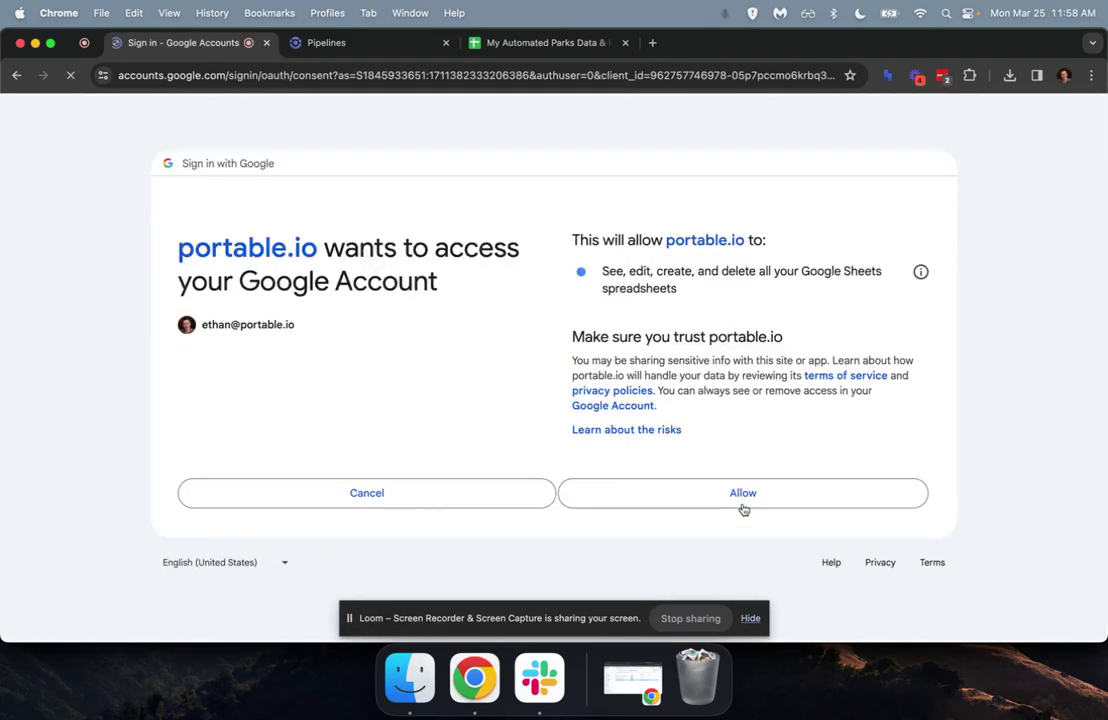
left_click(728, 551)
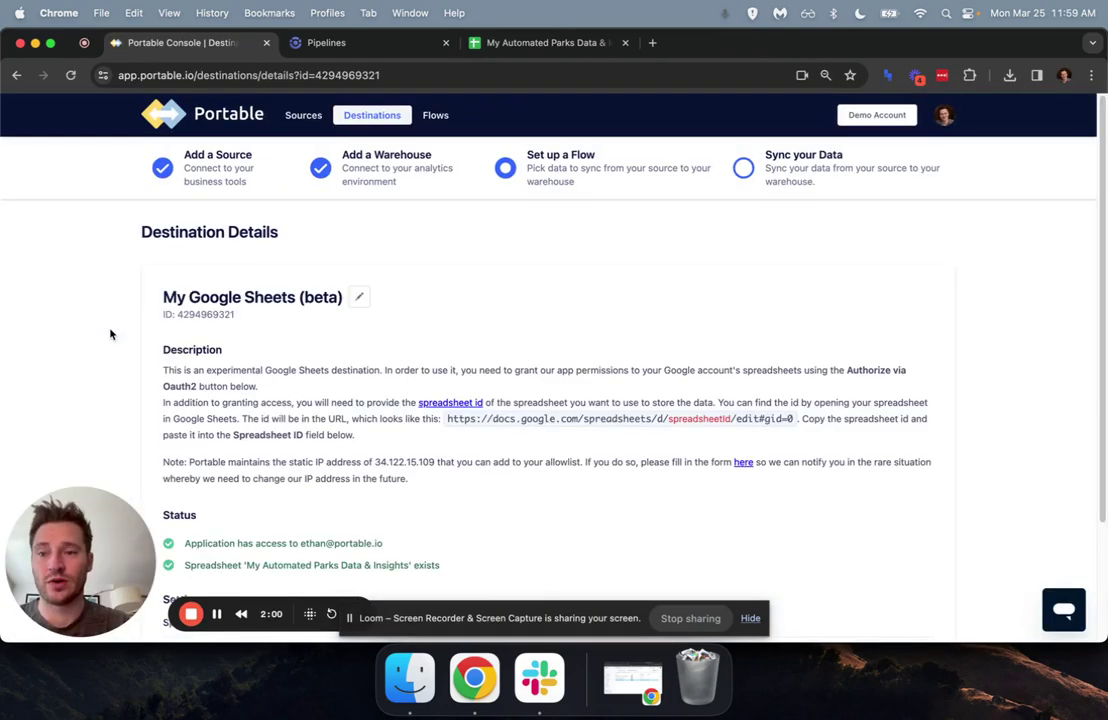
Step: Create a new flow with National Park Service as the source and My Google Sheets (beta) as the destination
left_click(590, 170)
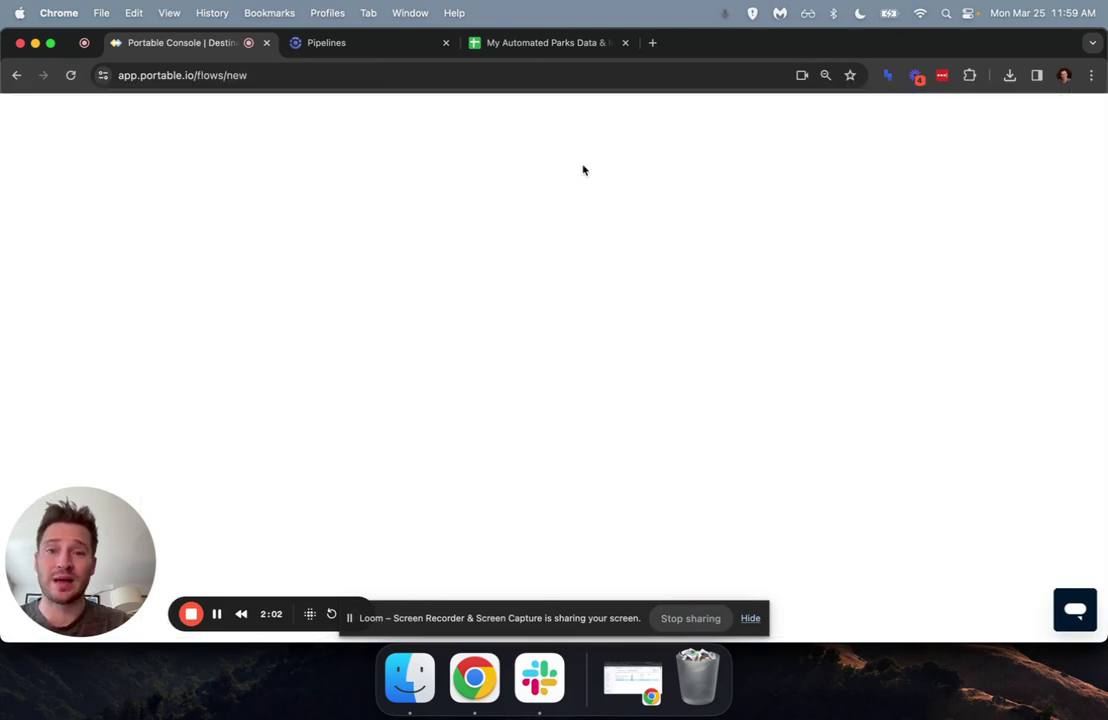
left_click(477, 328)
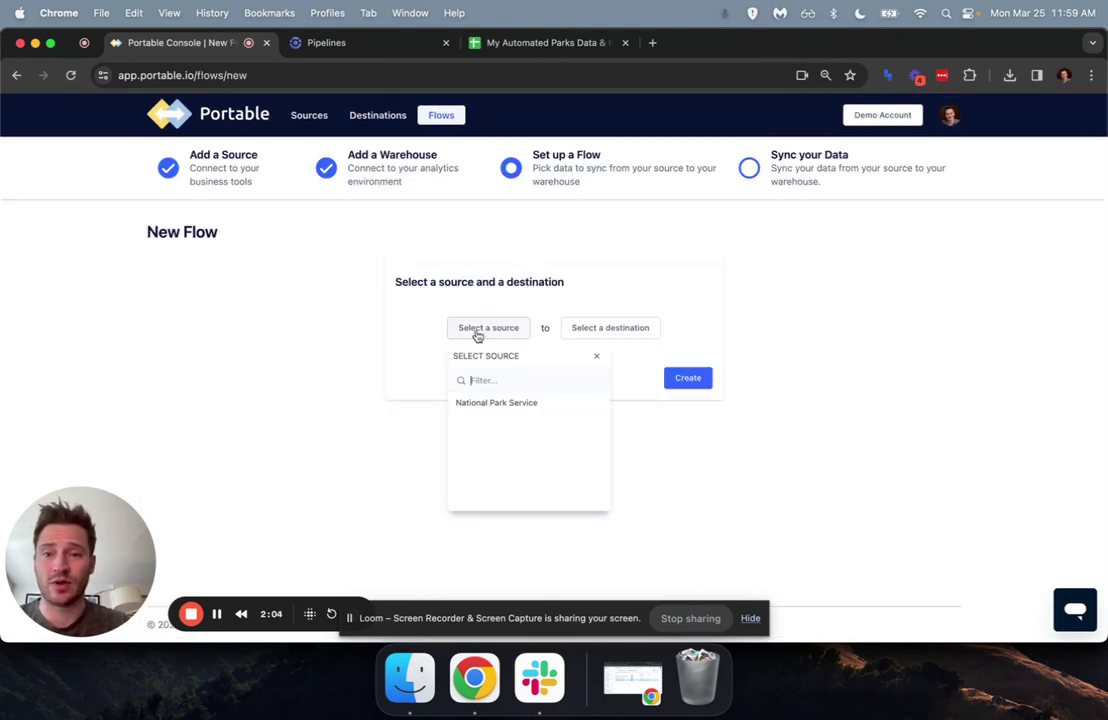
left_click(516, 403)
left_click(617, 329)
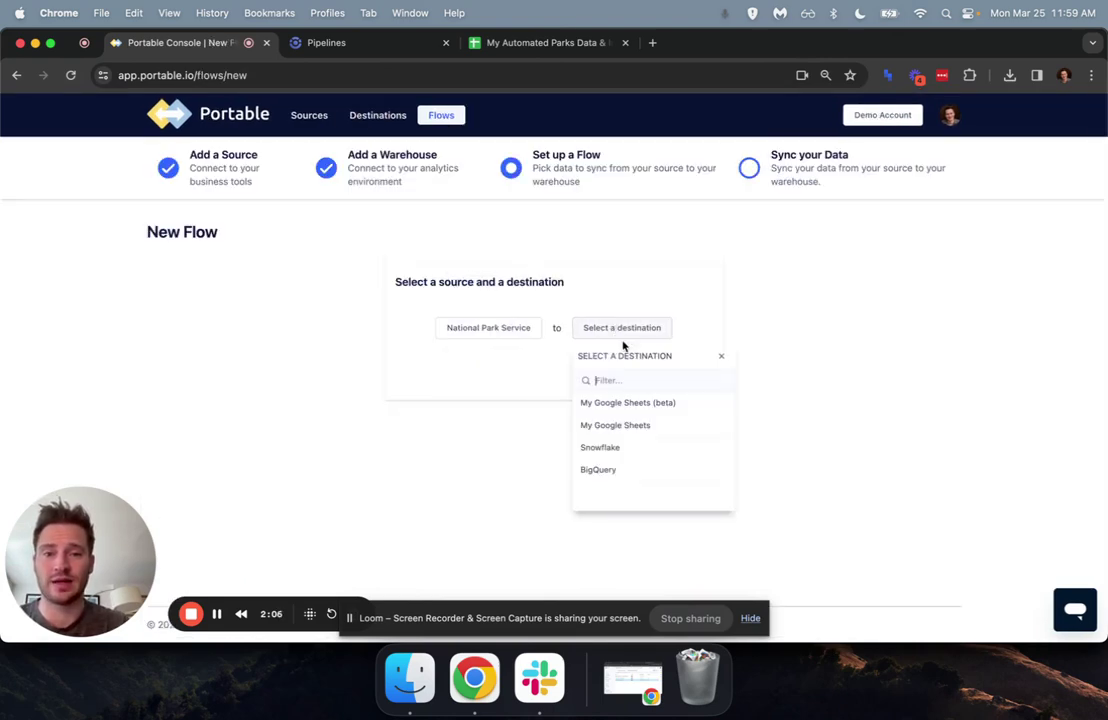
left_click(636, 404)
left_click(690, 378)
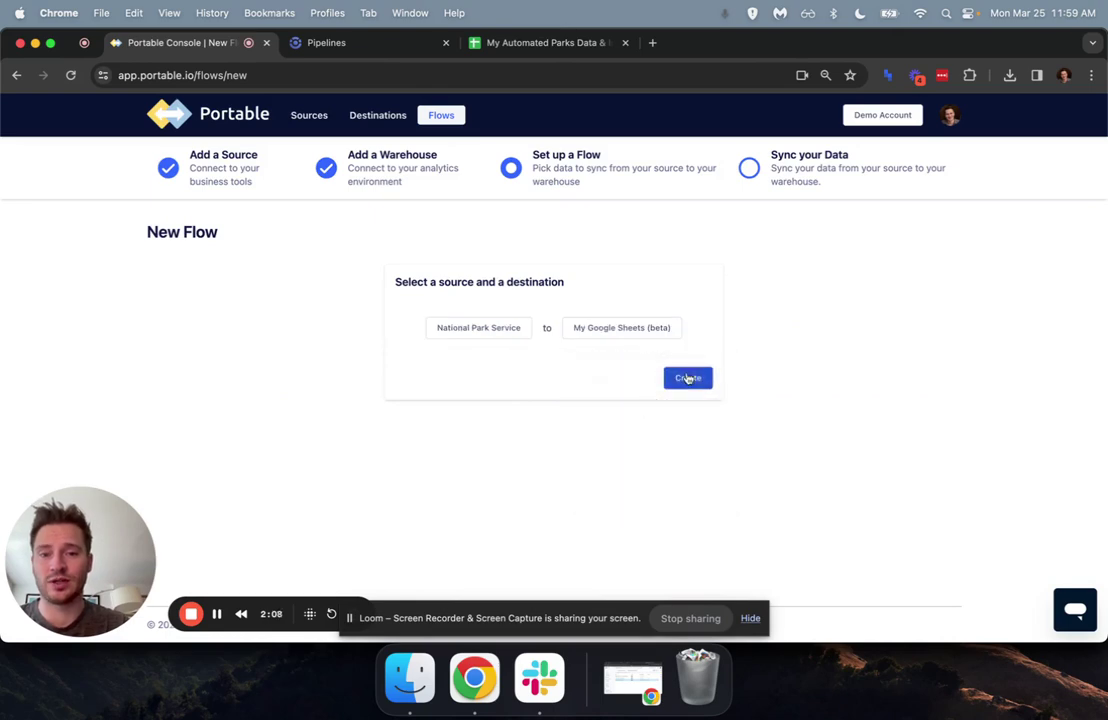
scroll(90, 361, "down", 2)
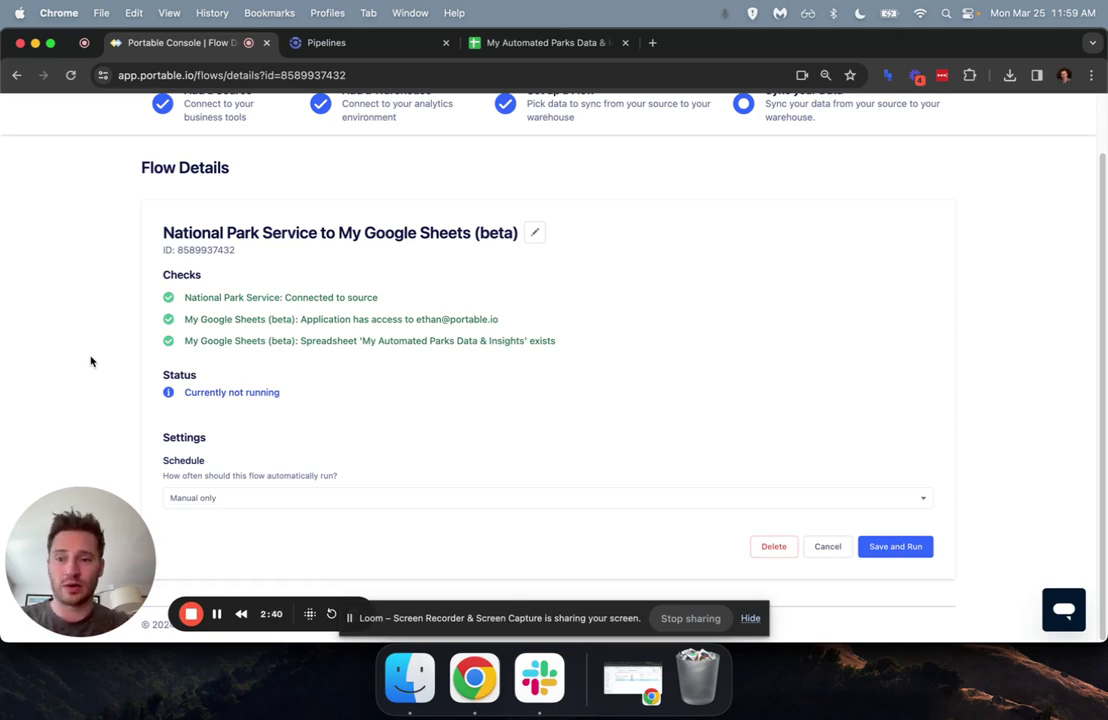
scroll(170, 337, "up", 2)
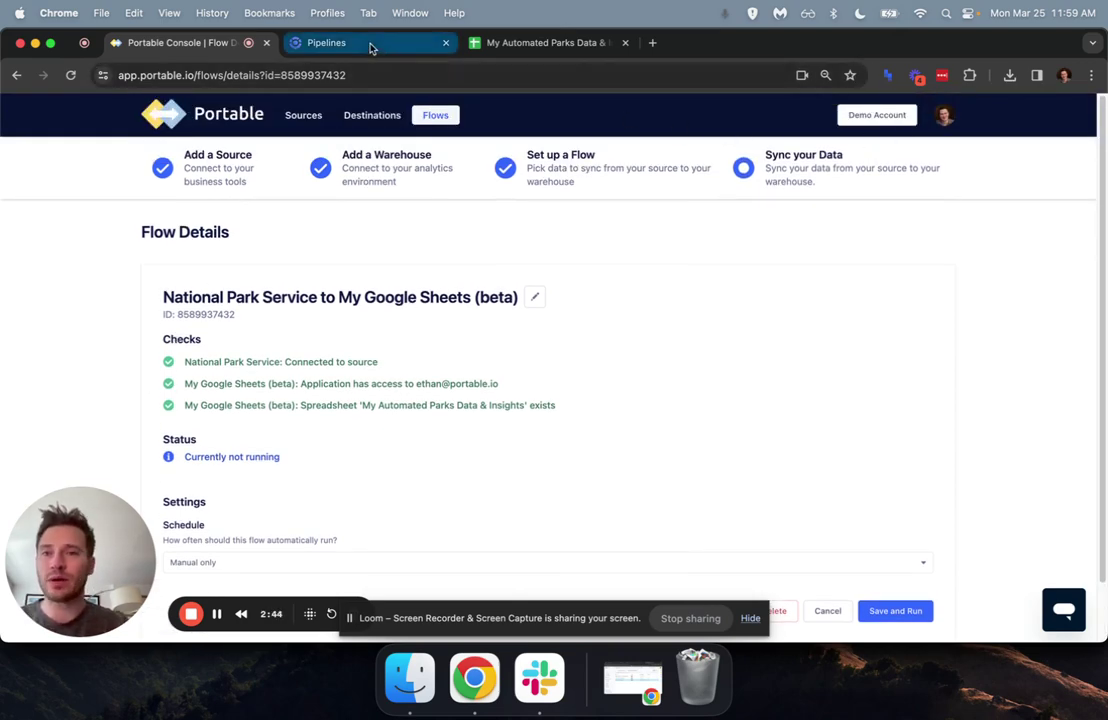
Step: In the Portable account settings, add a new API key named "Orchestra Key" and copy its token
left_click(945, 117)
left_click(985, 148)
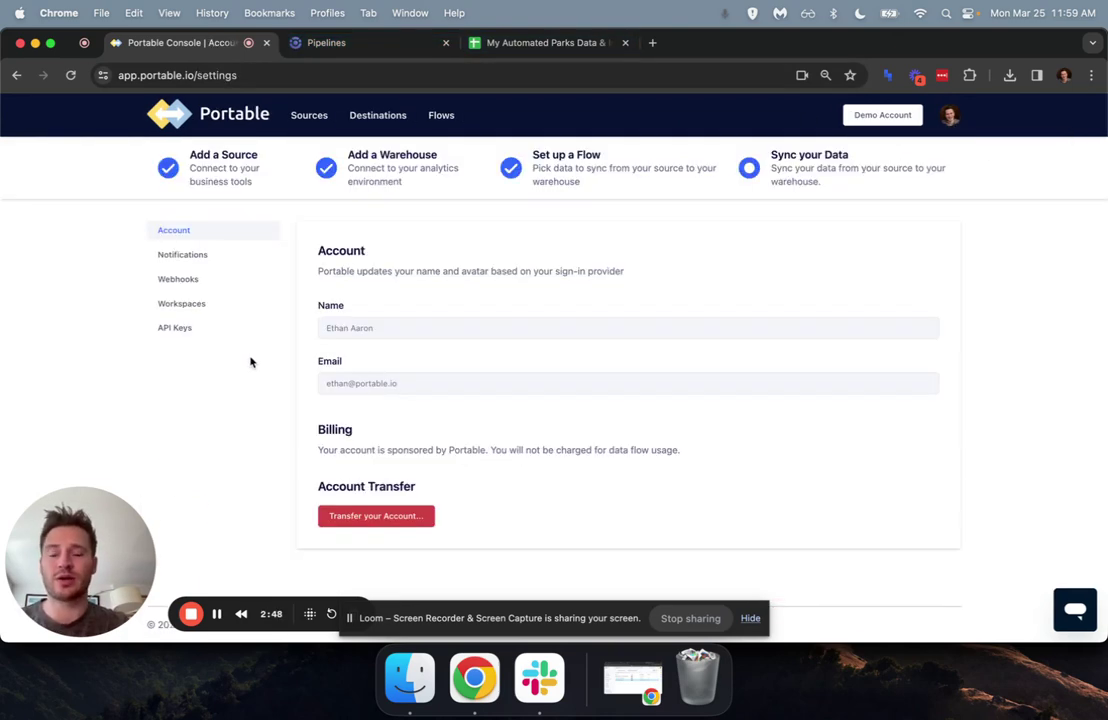
left_click(194, 329)
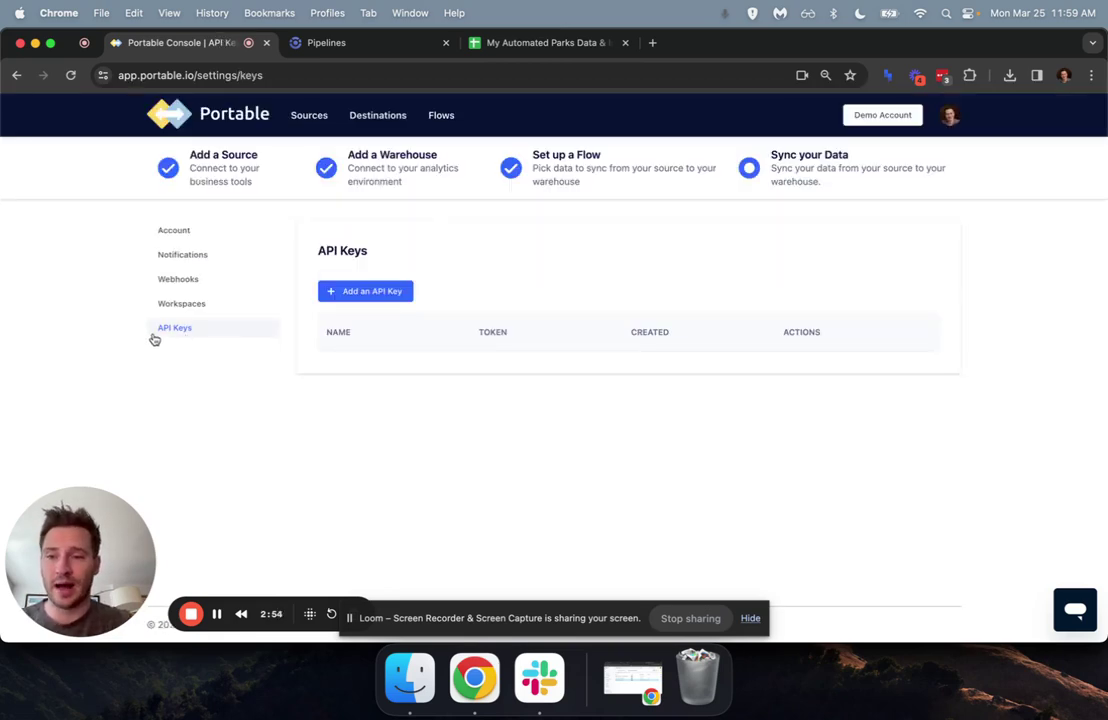
left_click(378, 293)
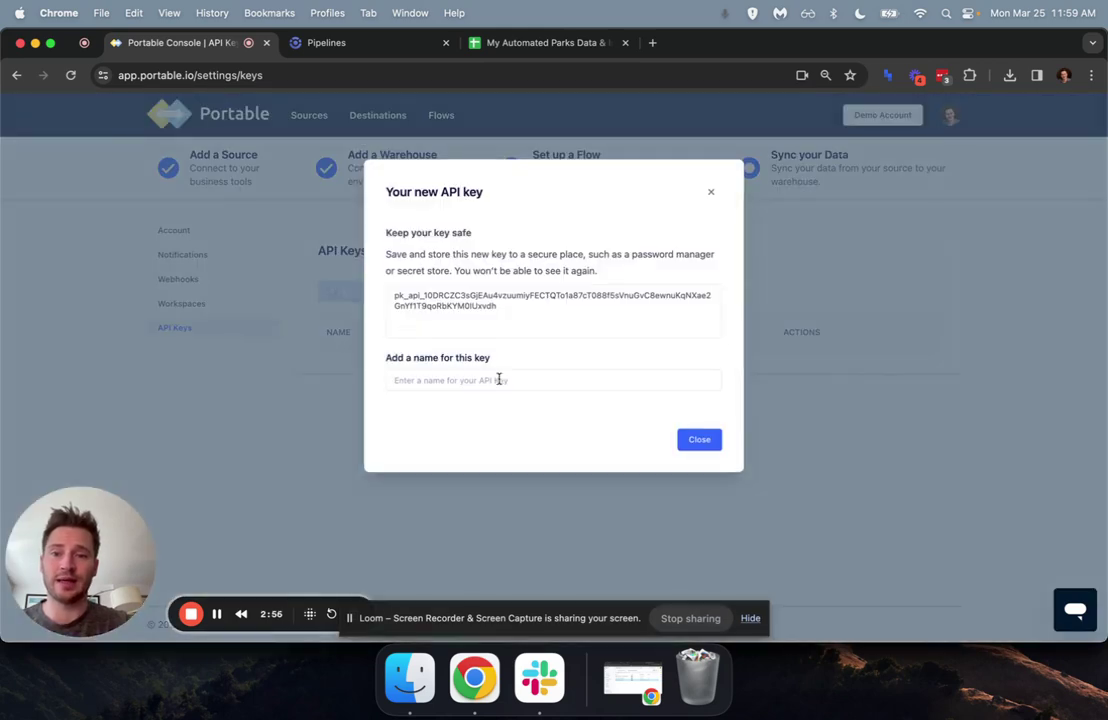
left_click(428, 380)
type("Orch")
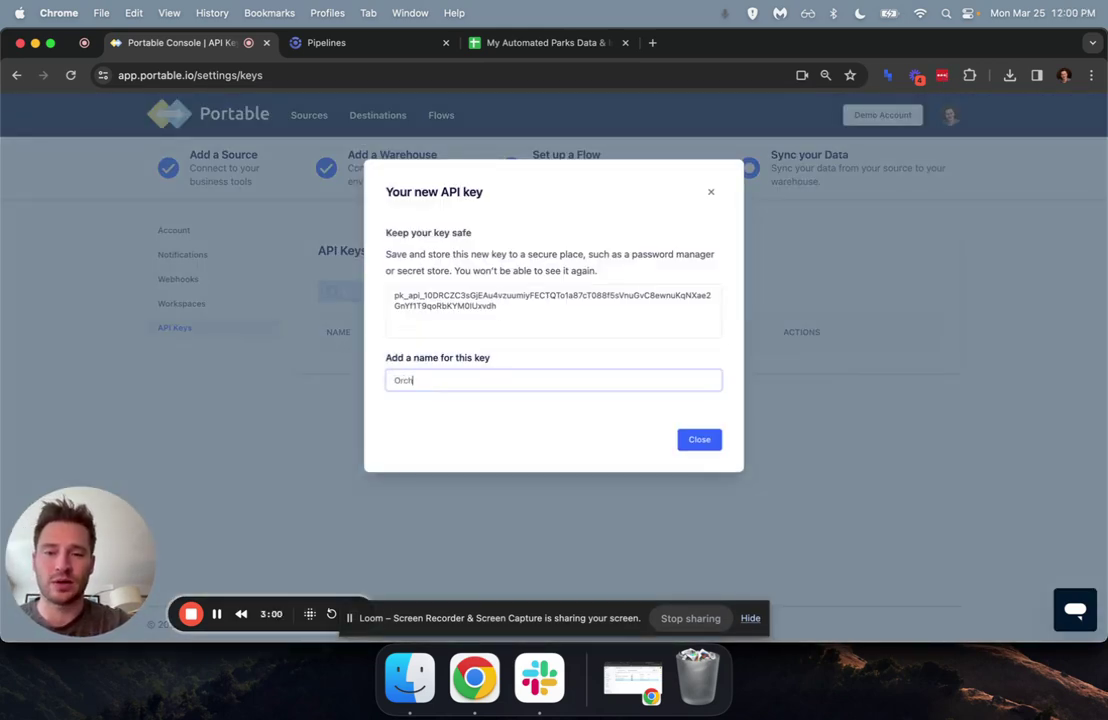
type("estra Key")
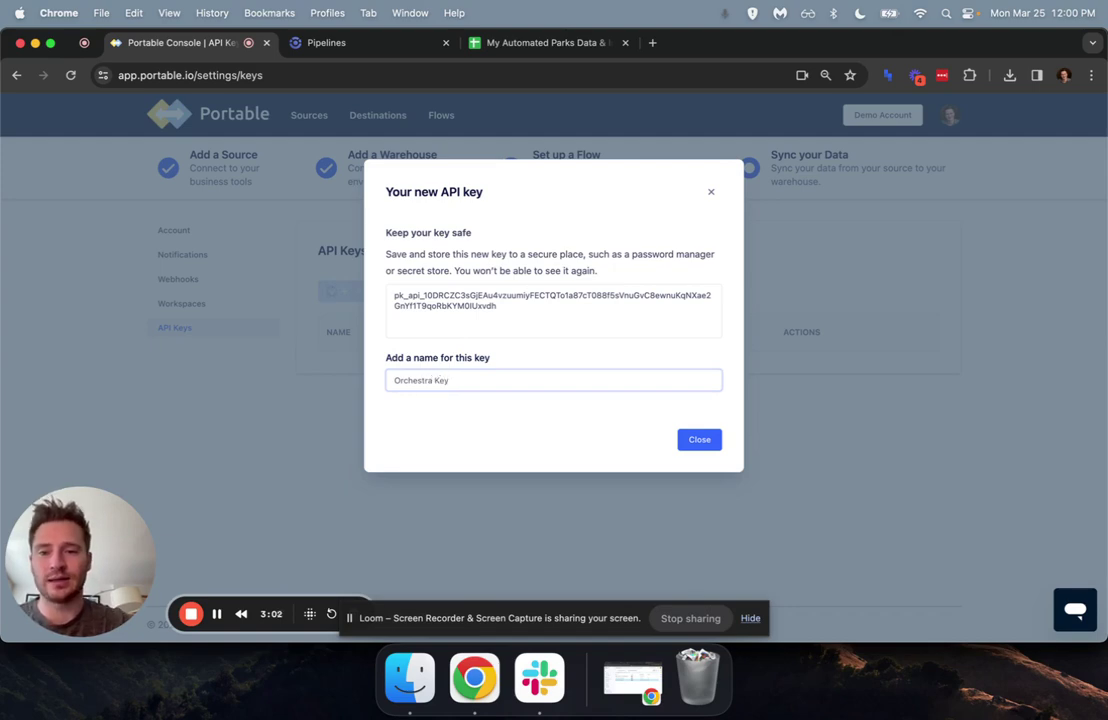
left_click(440, 310)
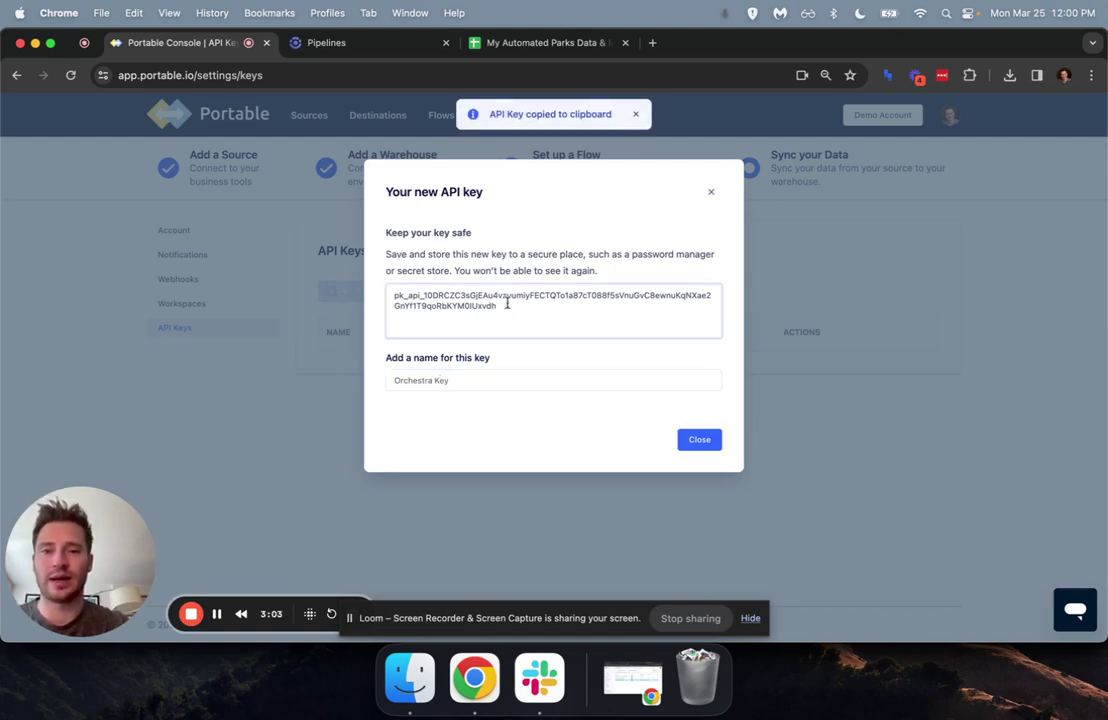
left_click(699, 440)
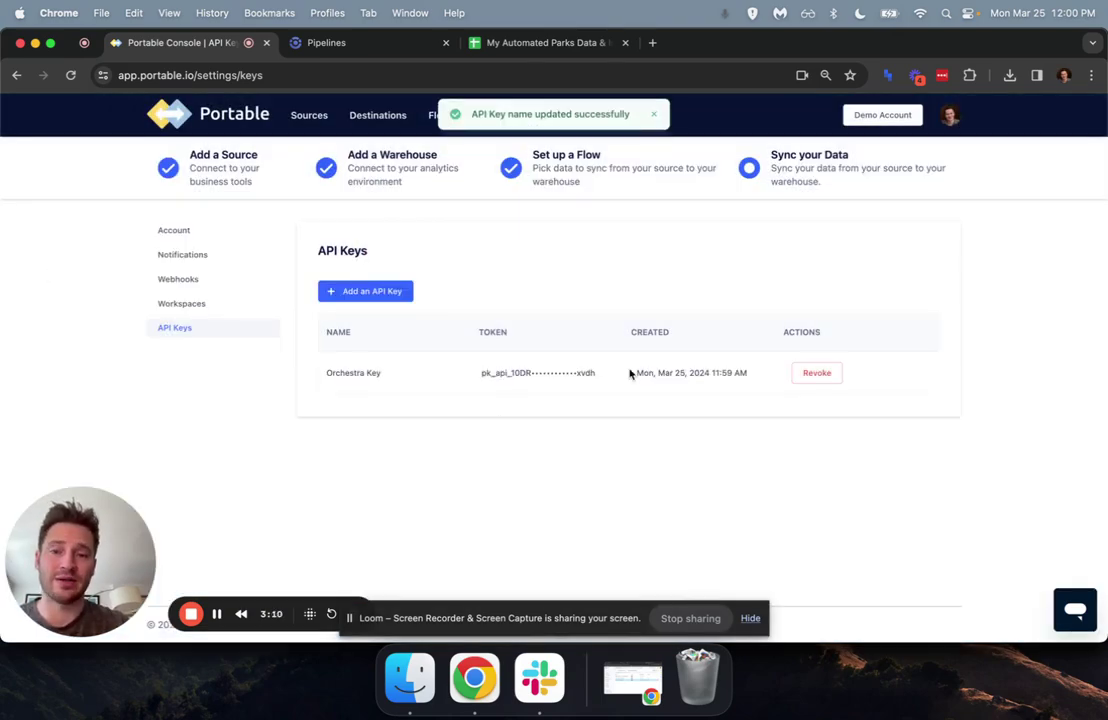
Step: Switch to Orchestra and start a new integration connection for Portable, searching the integrations for "portable"
left_click(364, 47)
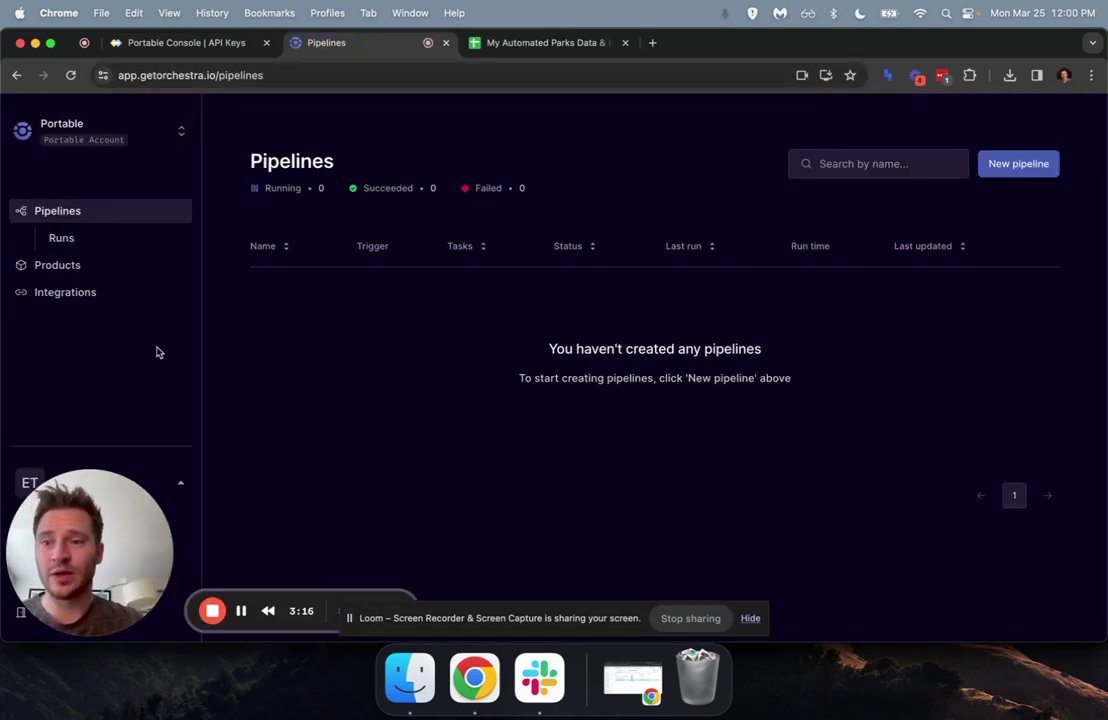
left_click(78, 293)
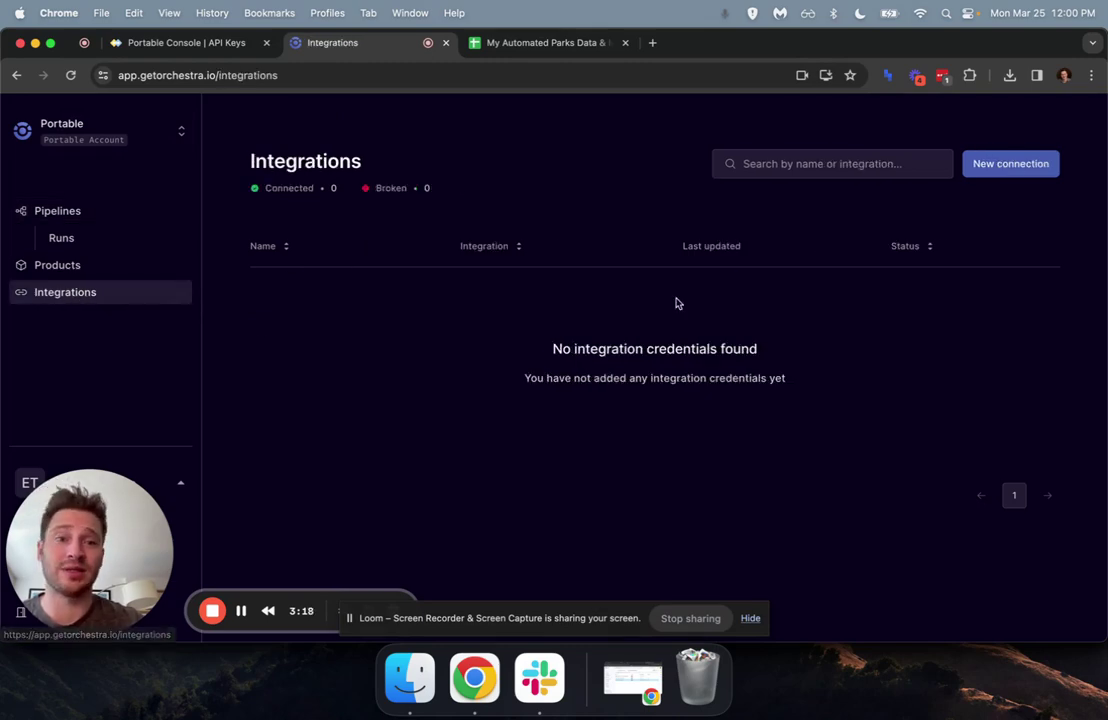
left_click(1015, 166)
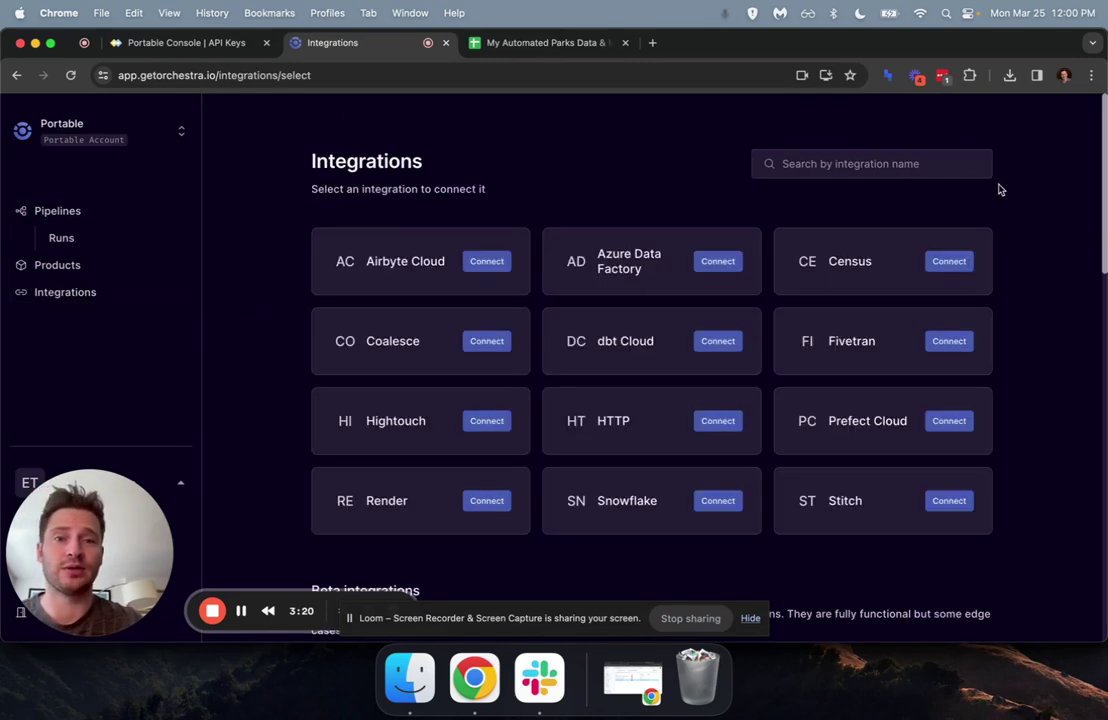
left_click(818, 168)
type("portable")
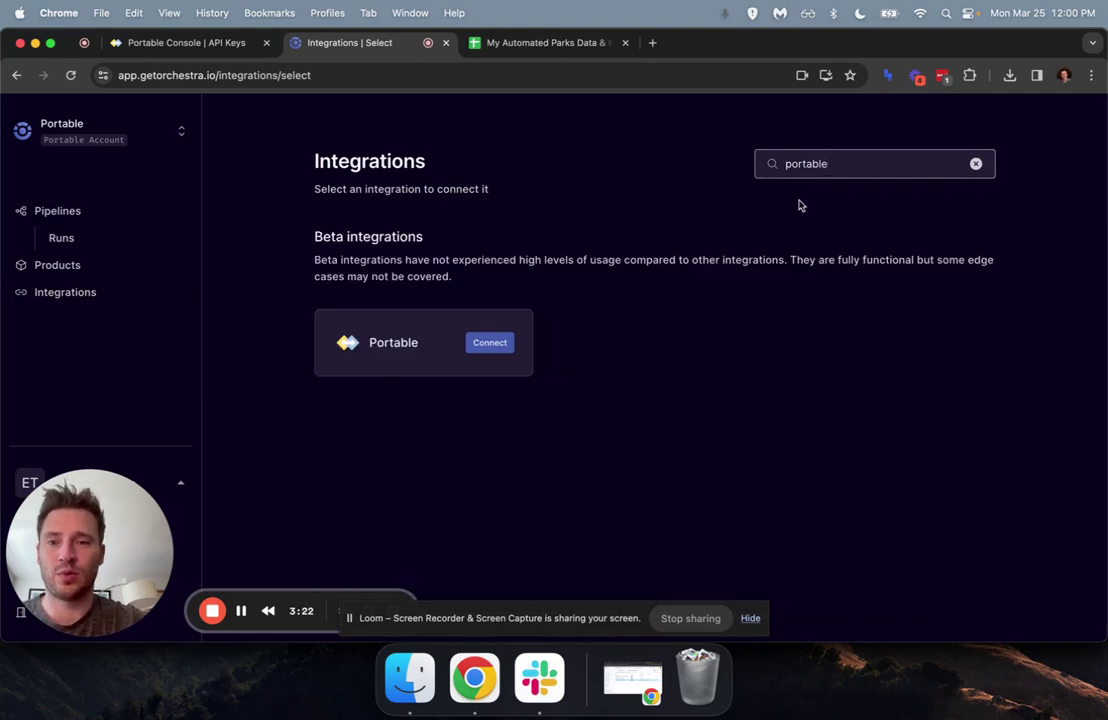
left_click(489, 343)
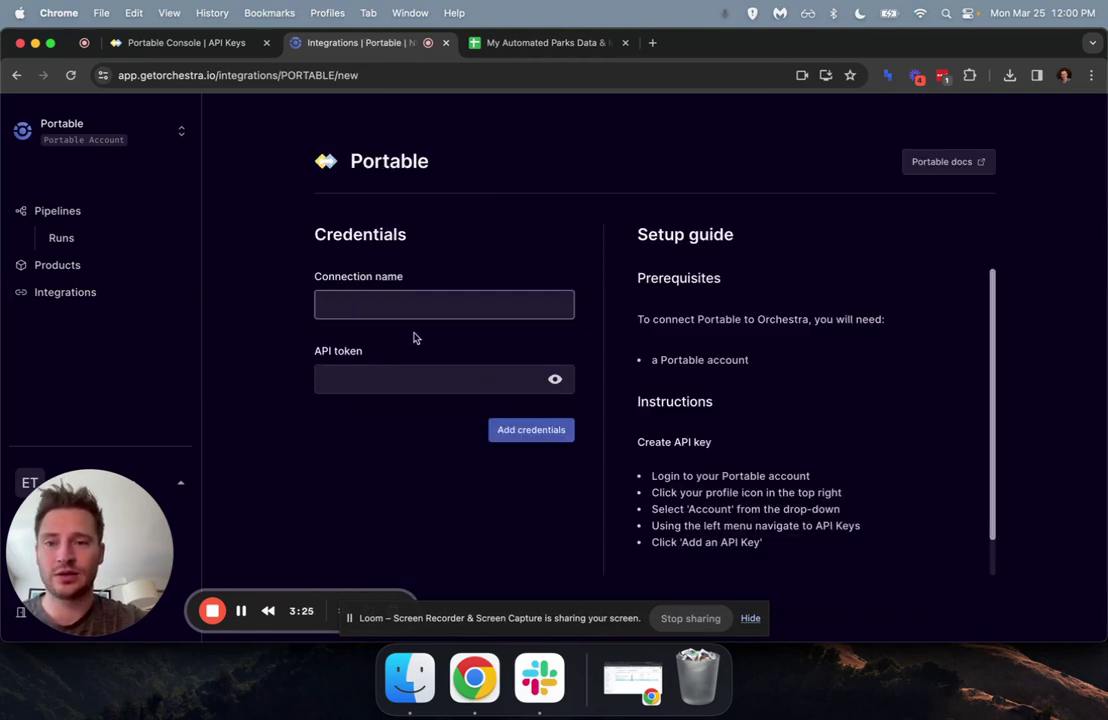
Step: Name the connection "National Park Data", paste the copied Portable API key as its API token, and add the credentials
type("Na")
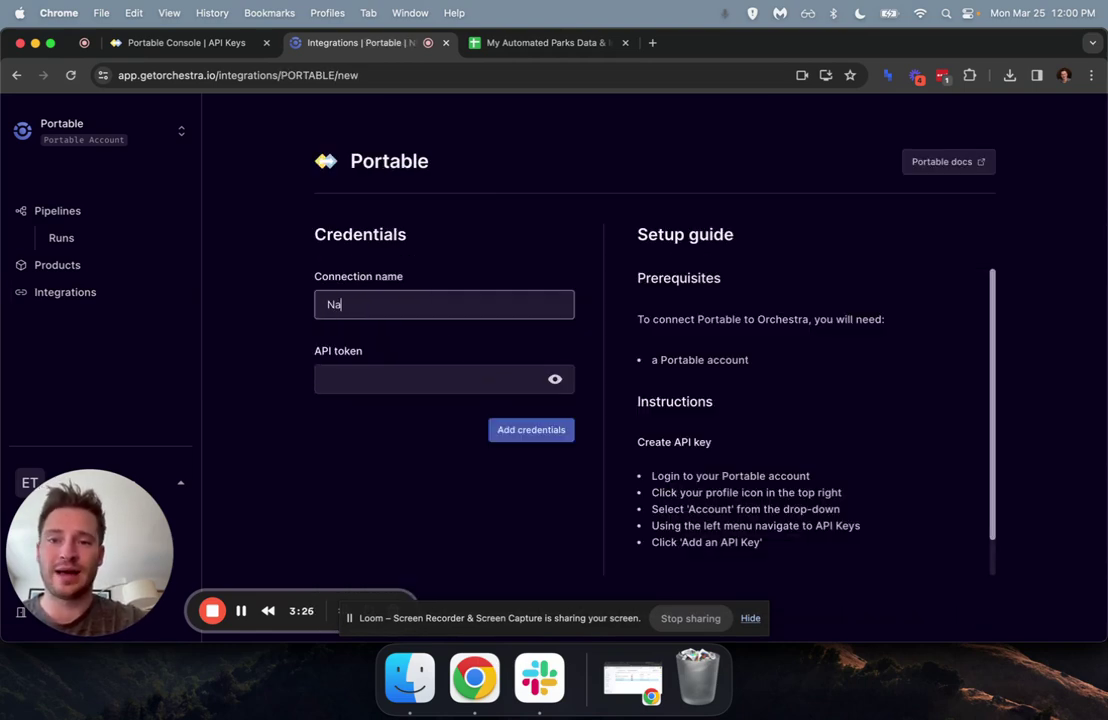
type("tional Park Data")
left_click(413, 372)
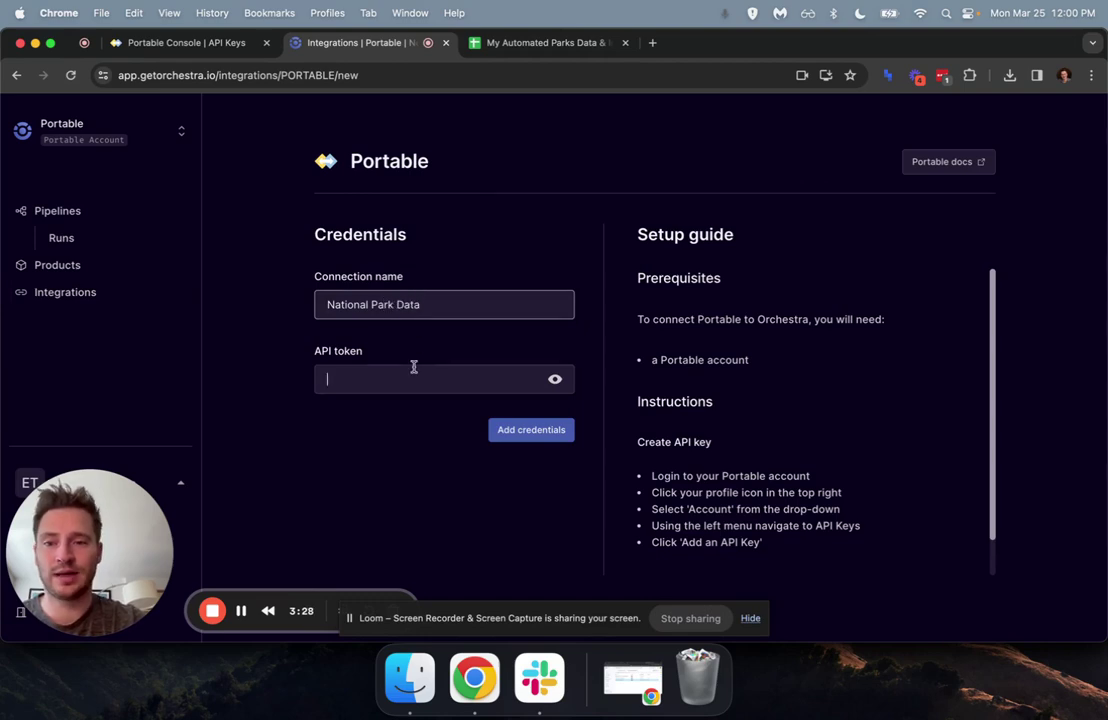
key("super+v")
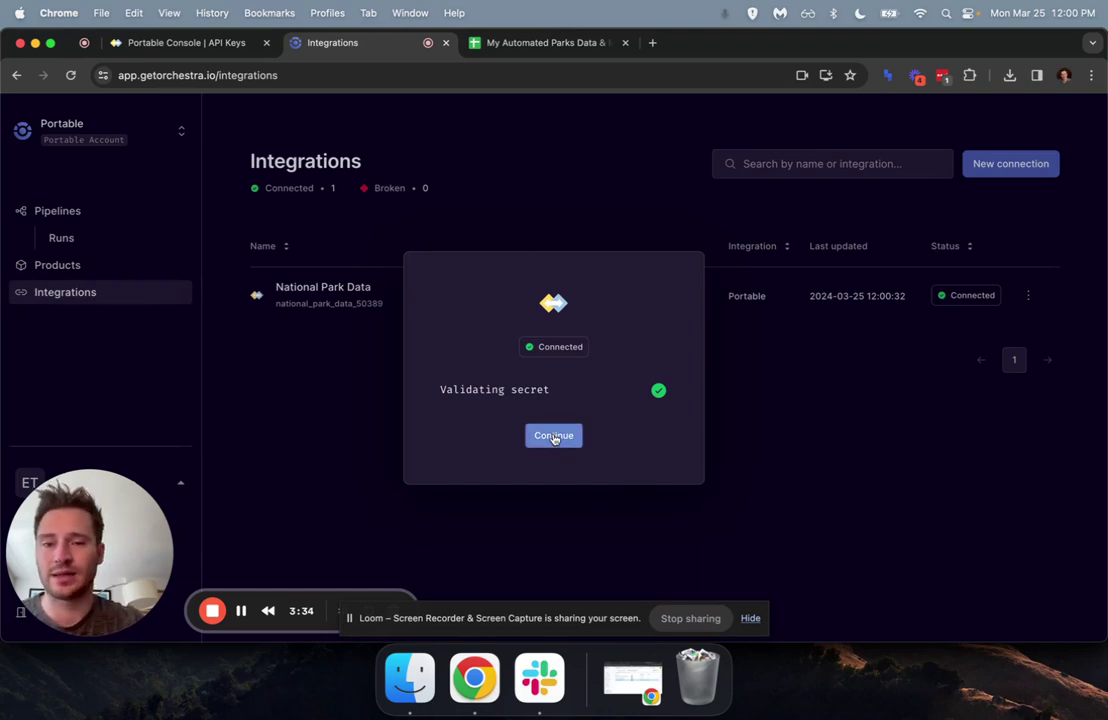
left_click(554, 436)
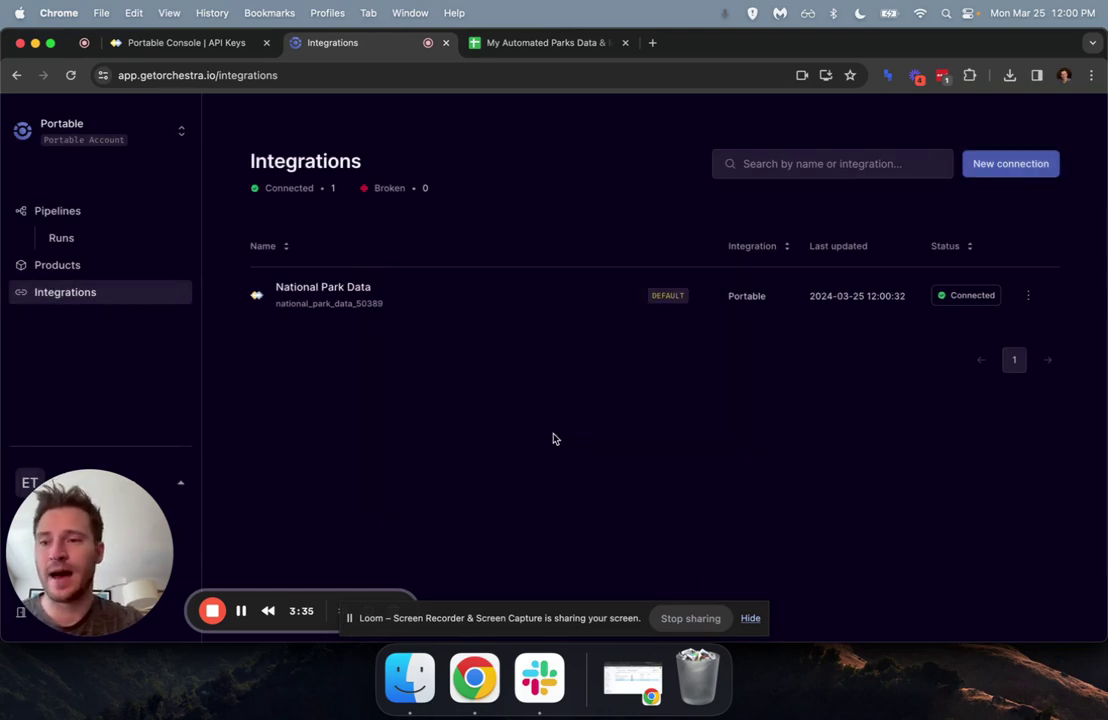
Step: Create a new pipeline named "Very Basic Pipeline" with a manual trigger
left_click(76, 219)
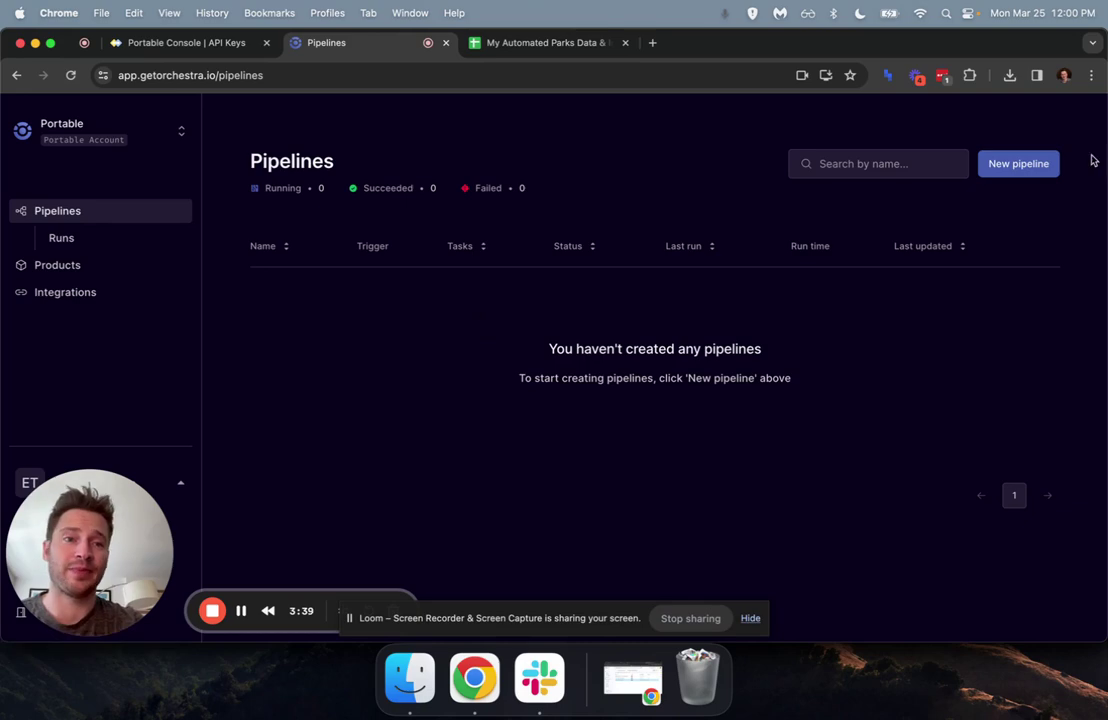
left_click(1008, 164)
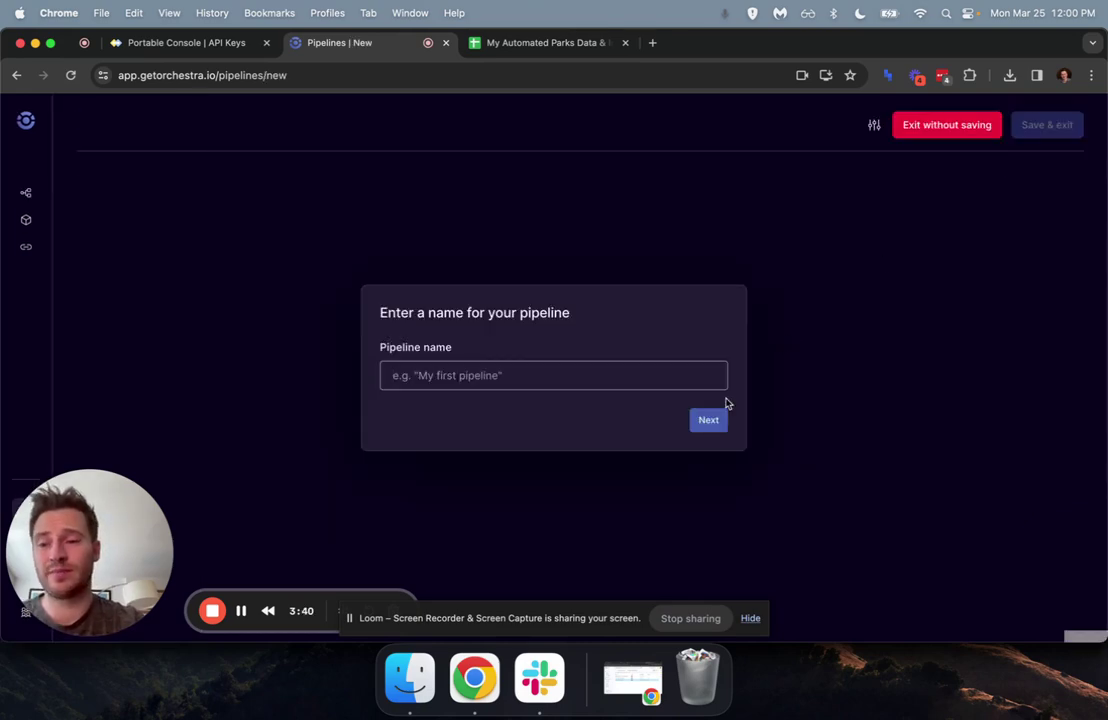
type("Very ")
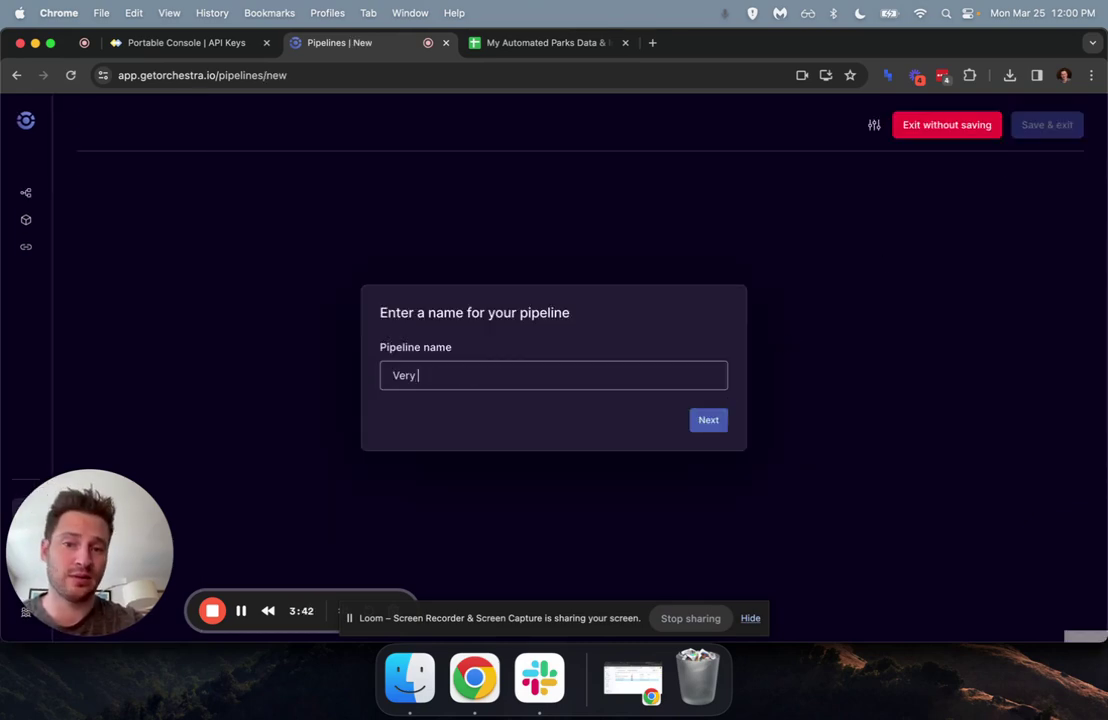
type("Basic Pipeline")
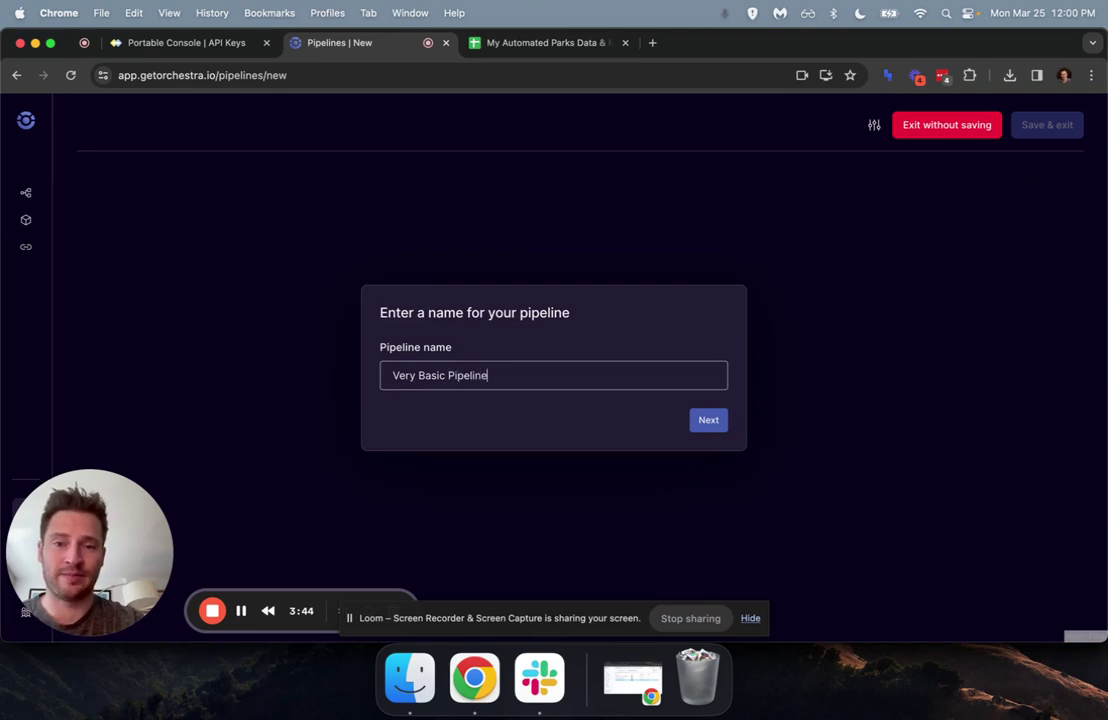
left_click(708, 420)
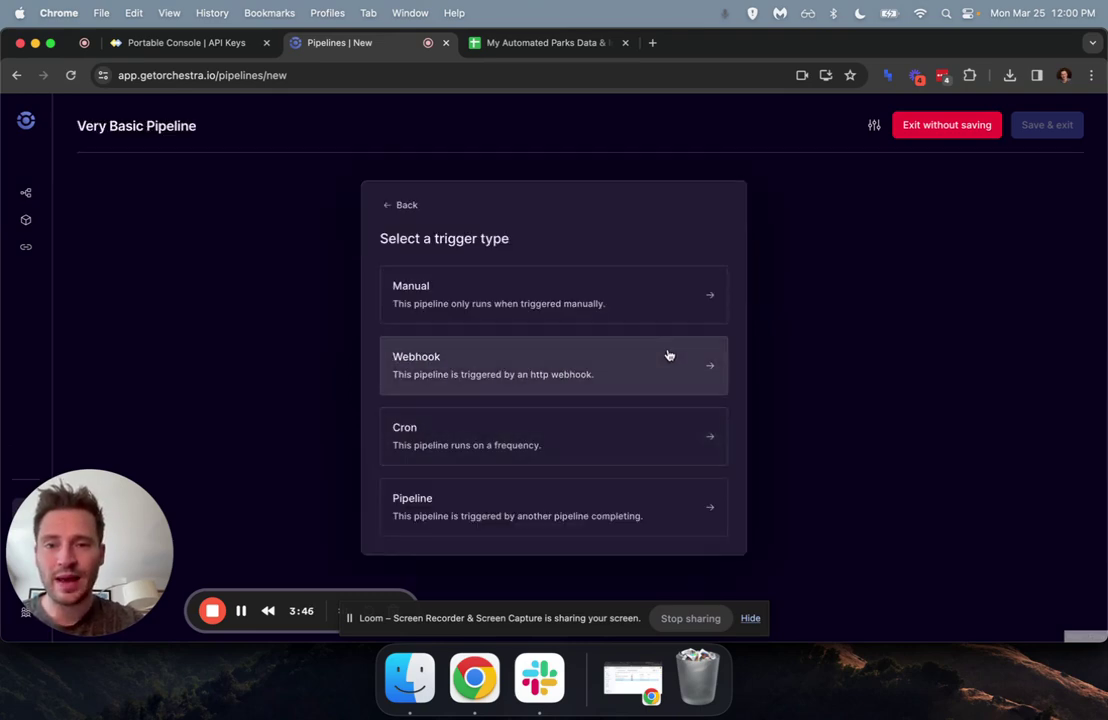
left_click(624, 303)
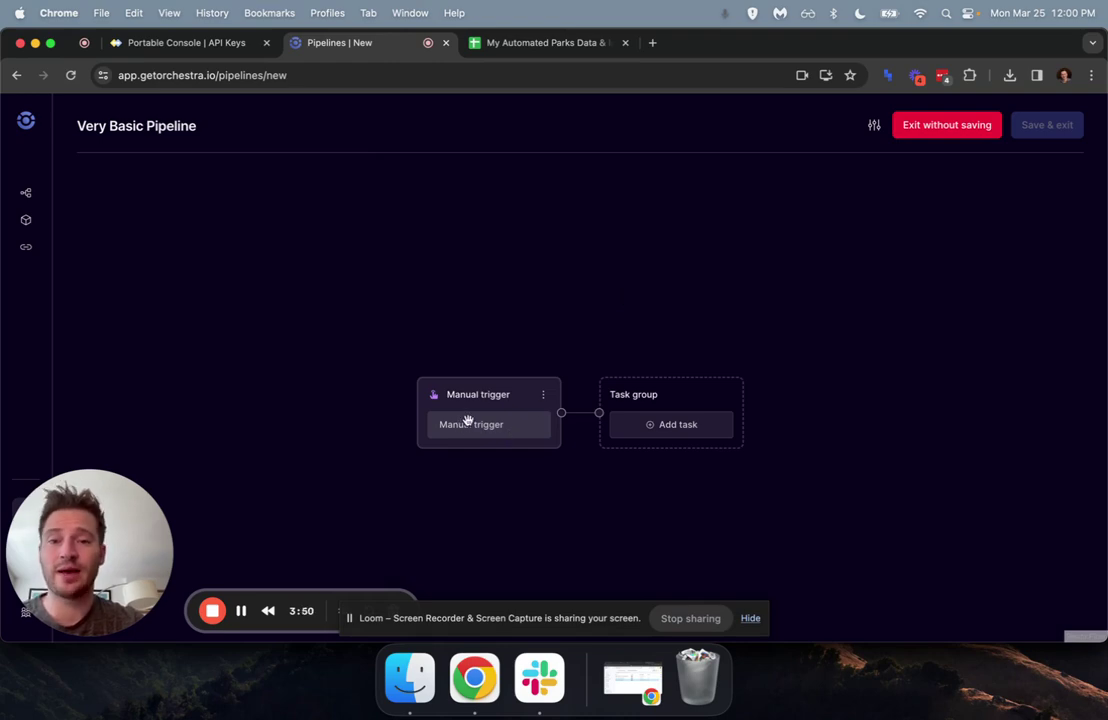
Step: Add a Portable run flow task to the pipeline's task group and name it "Run National Park Service Extract"
left_click(700, 428)
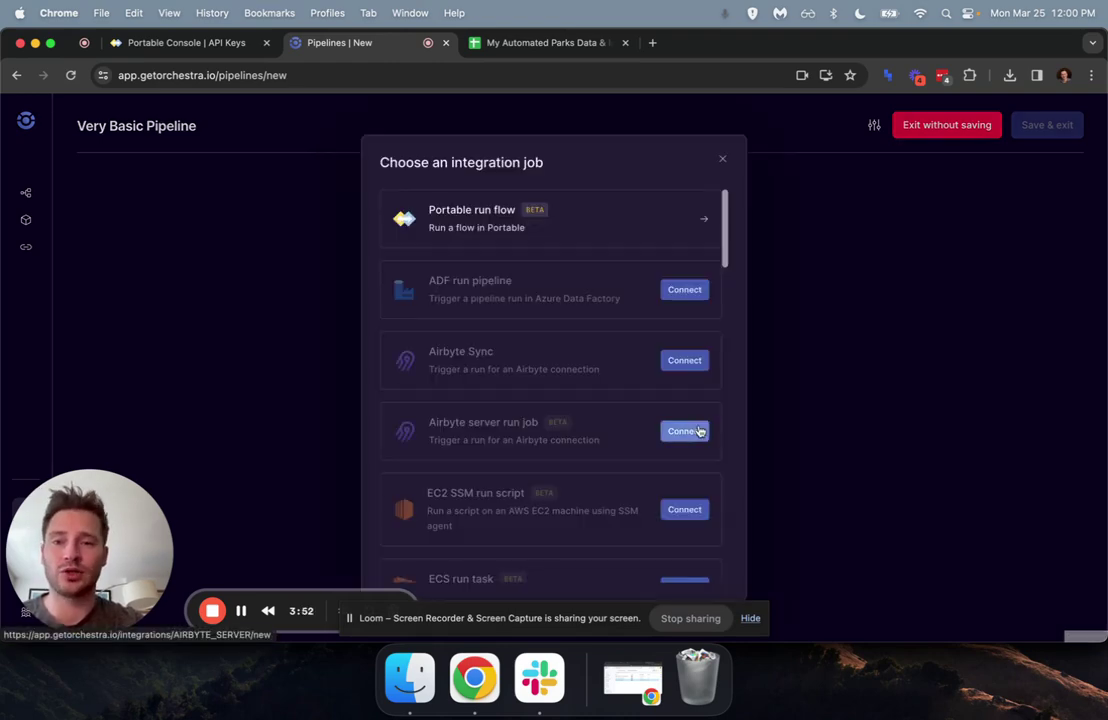
left_click(622, 218)
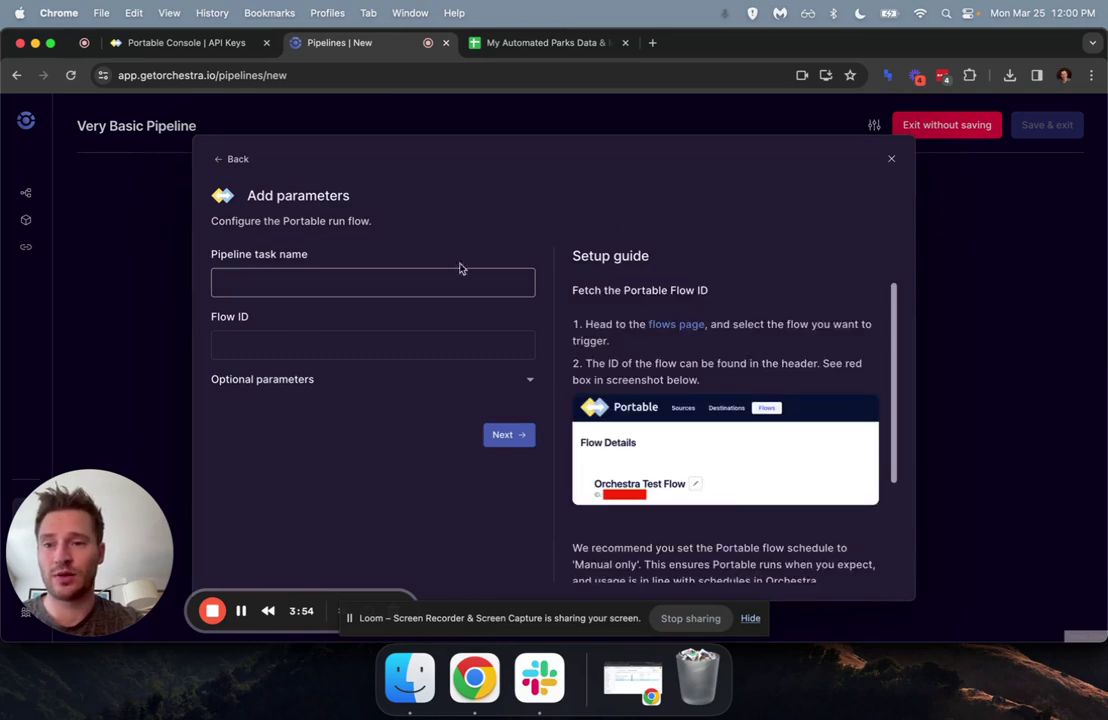
type("Run")
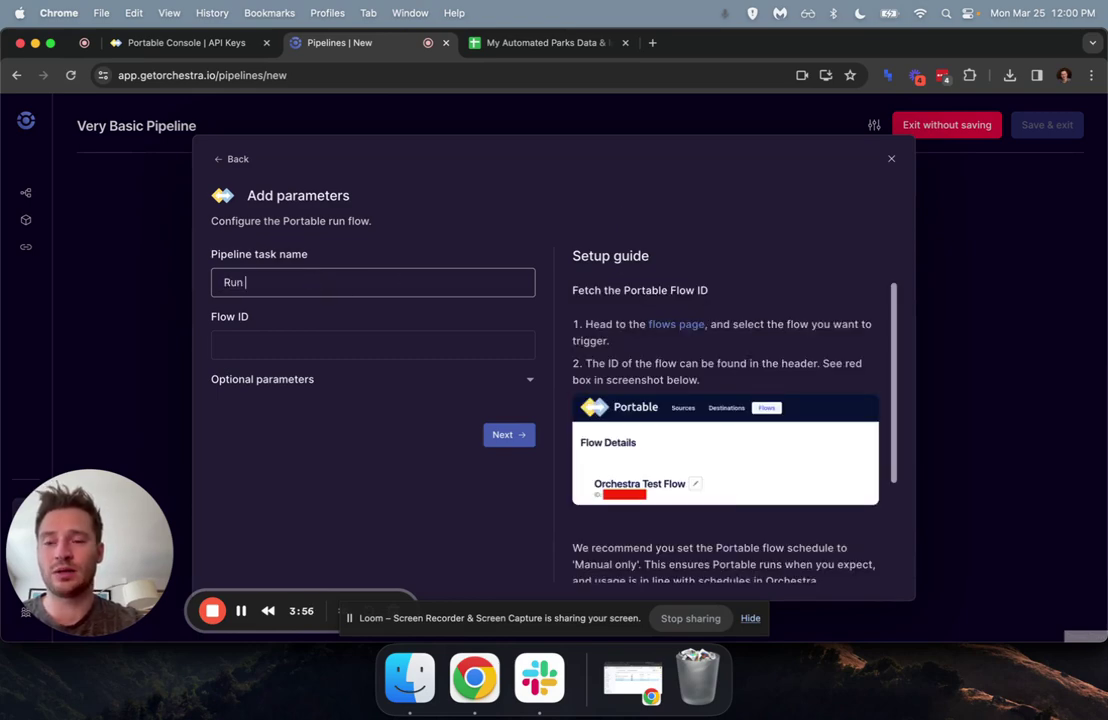
type(" National Park")
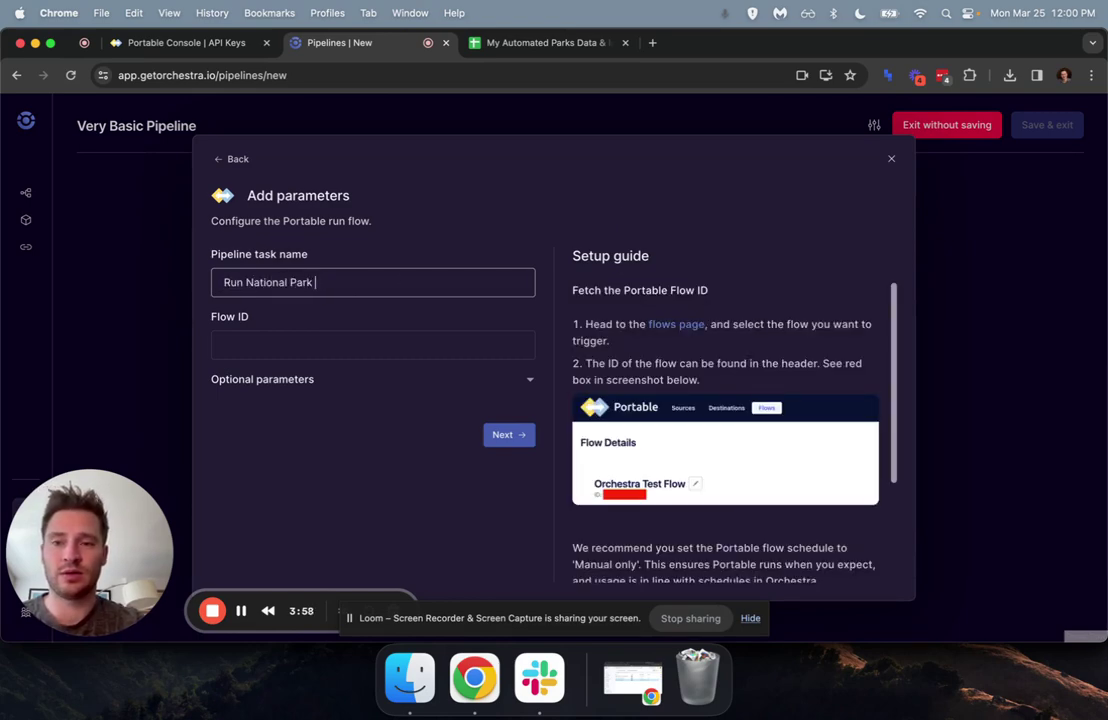
type(" Service Extract")
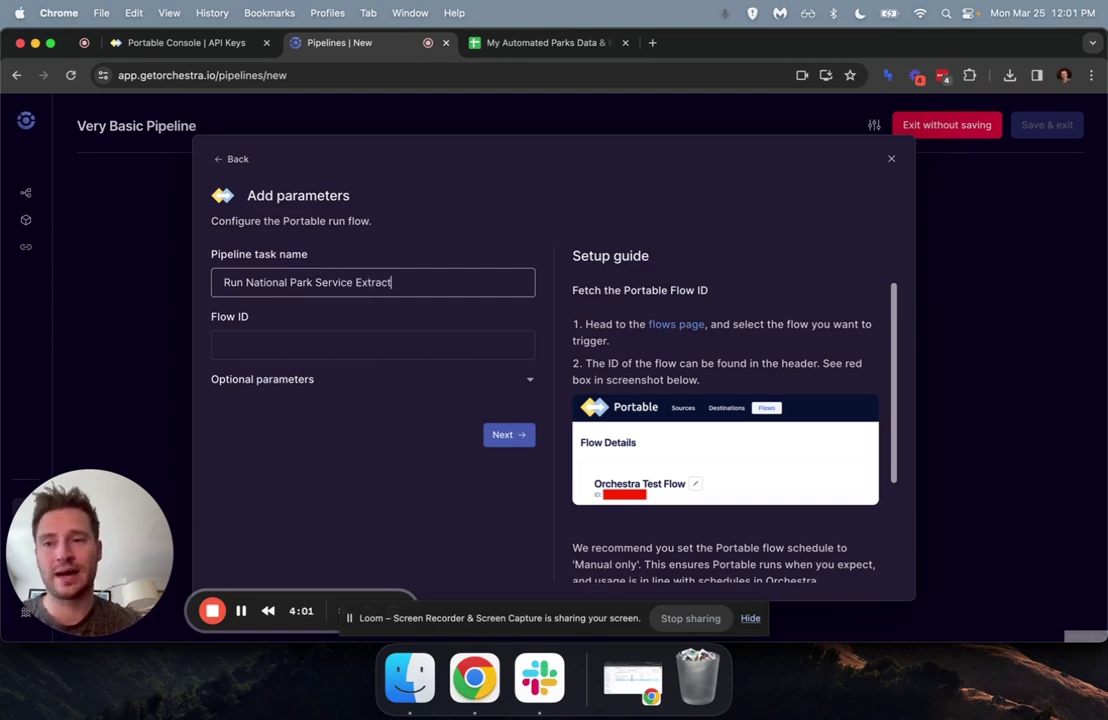
Step: Switch to Portable and copy the flow ID from the details of the "National Park Service to My Google Sheets (beta)" flow
left_click(267, 349)
left_click(204, 42)
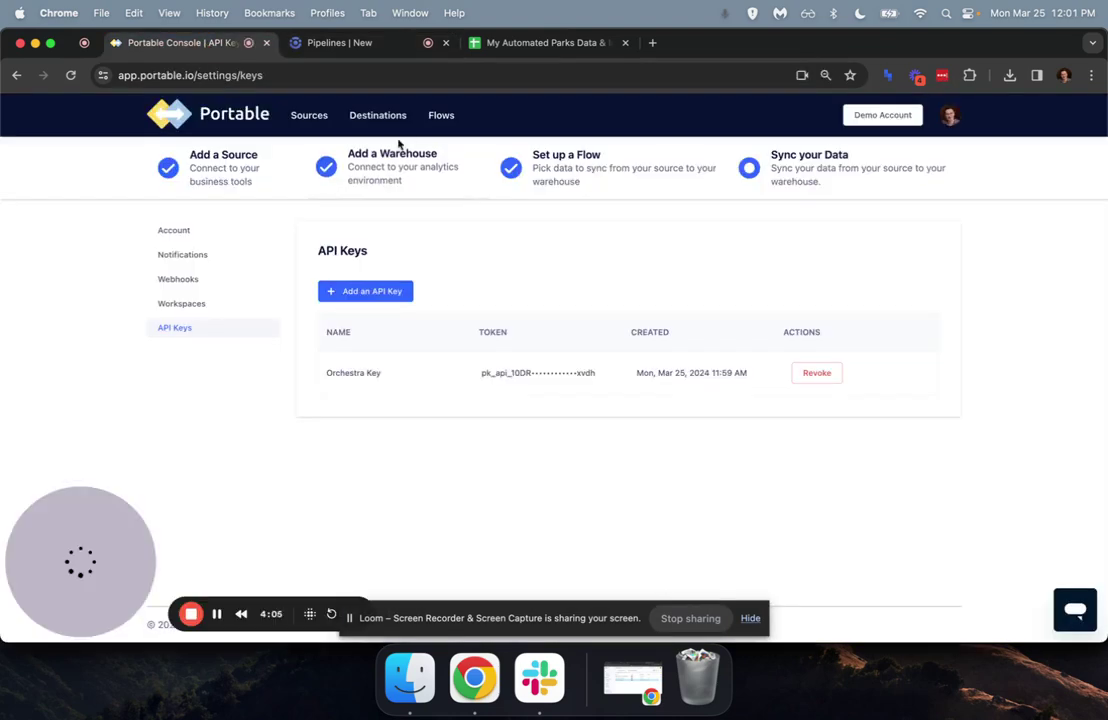
left_click(441, 115)
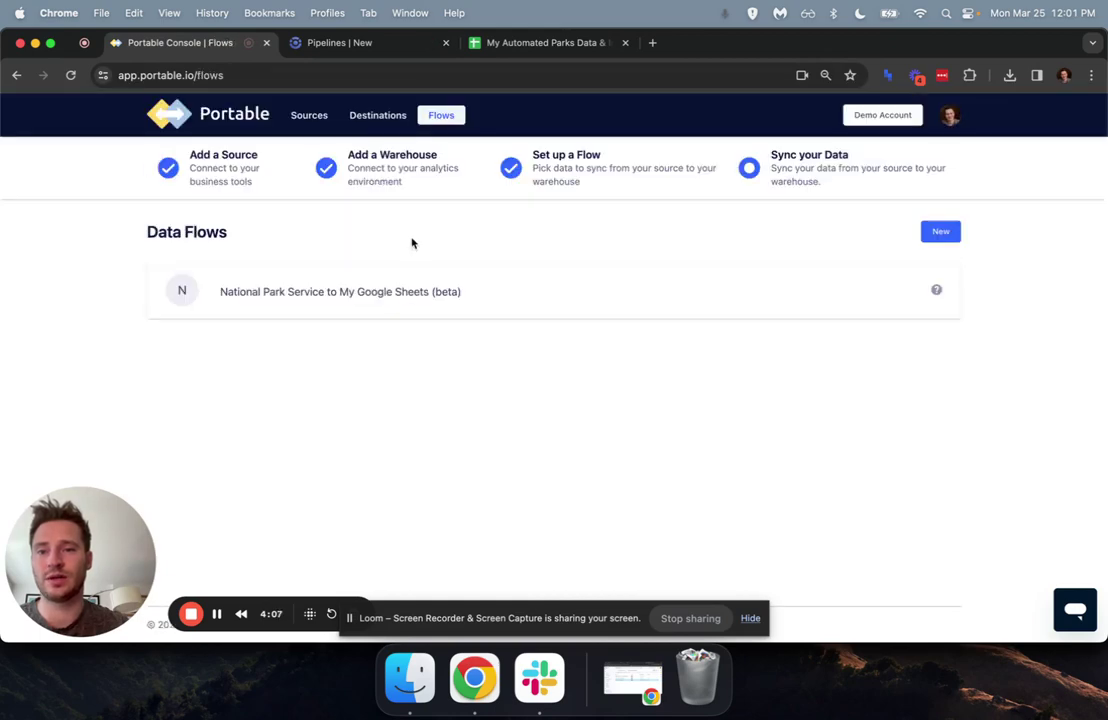
left_click(415, 289)
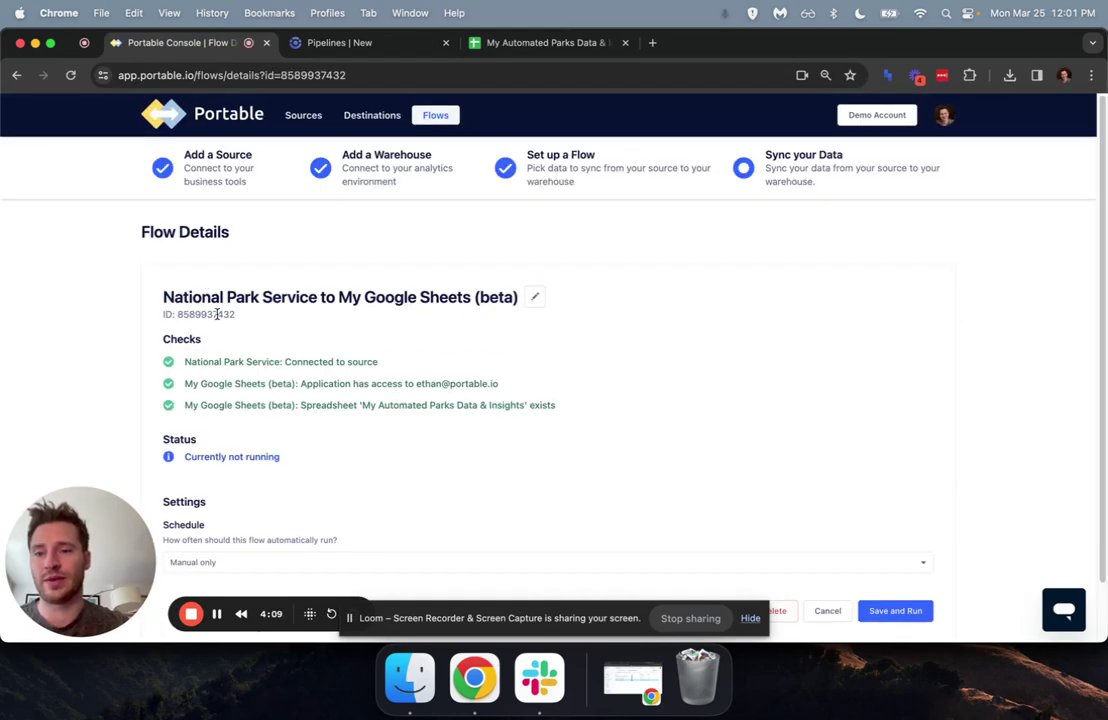
double_click(217, 314)
key("super+c")
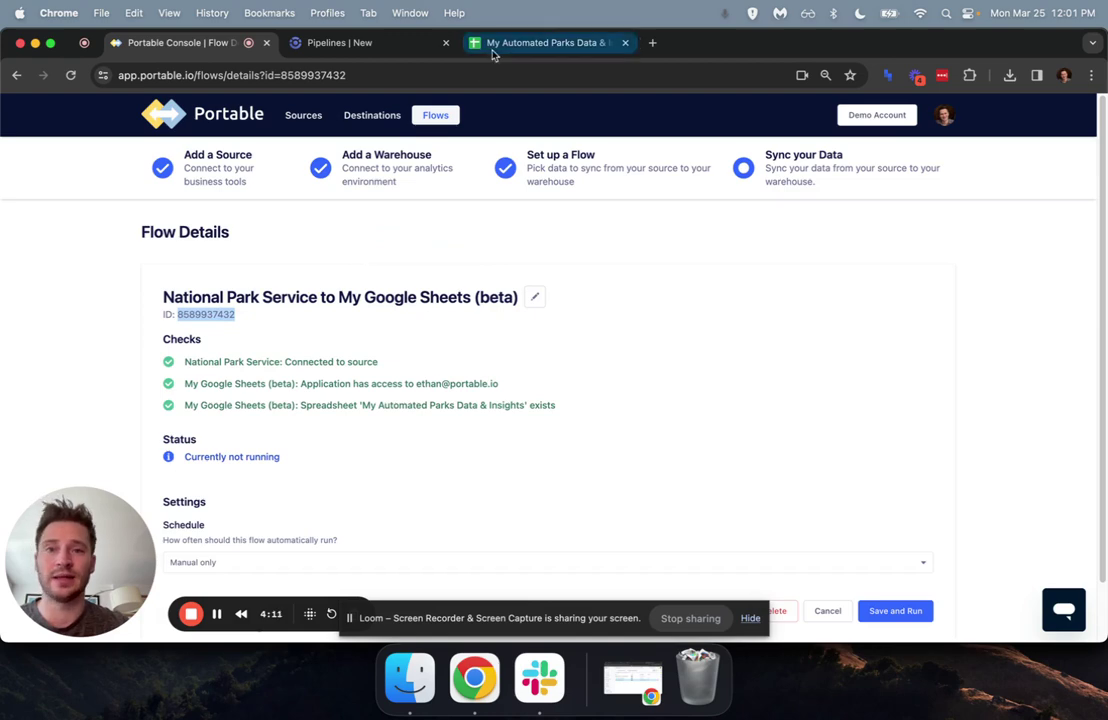
Step: Back in Orchestra, finish the task with the copied ID as its Flow ID and save the pipeline without setting up alerts
left_click(368, 46)
key("super+v")
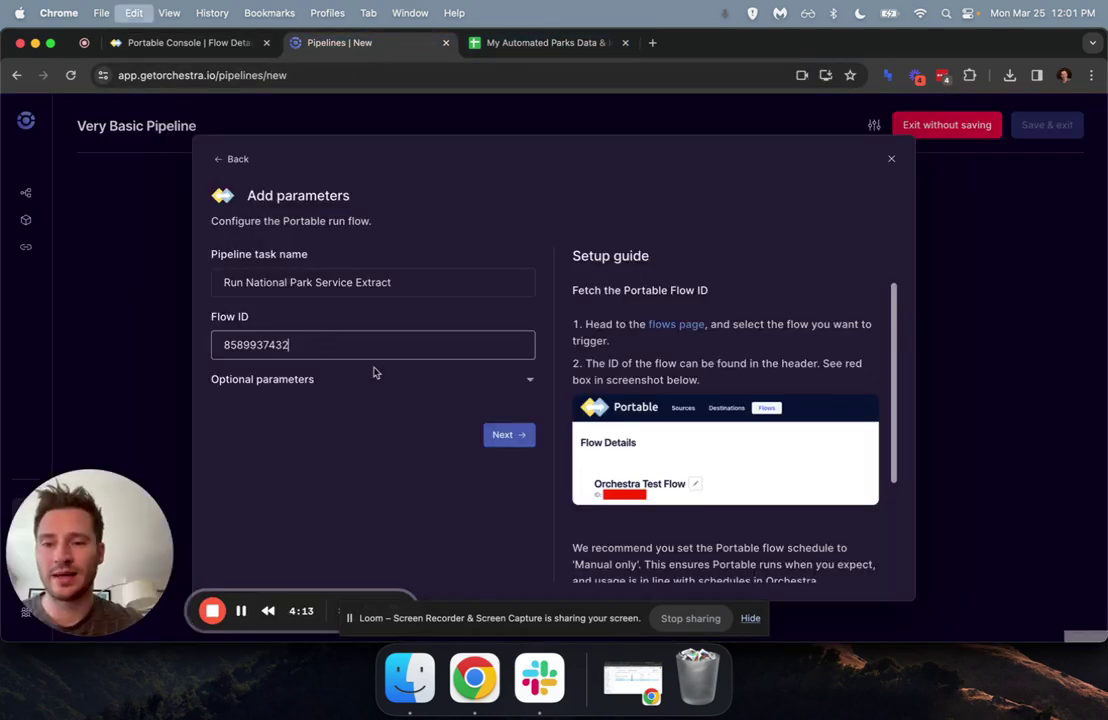
left_click(507, 436)
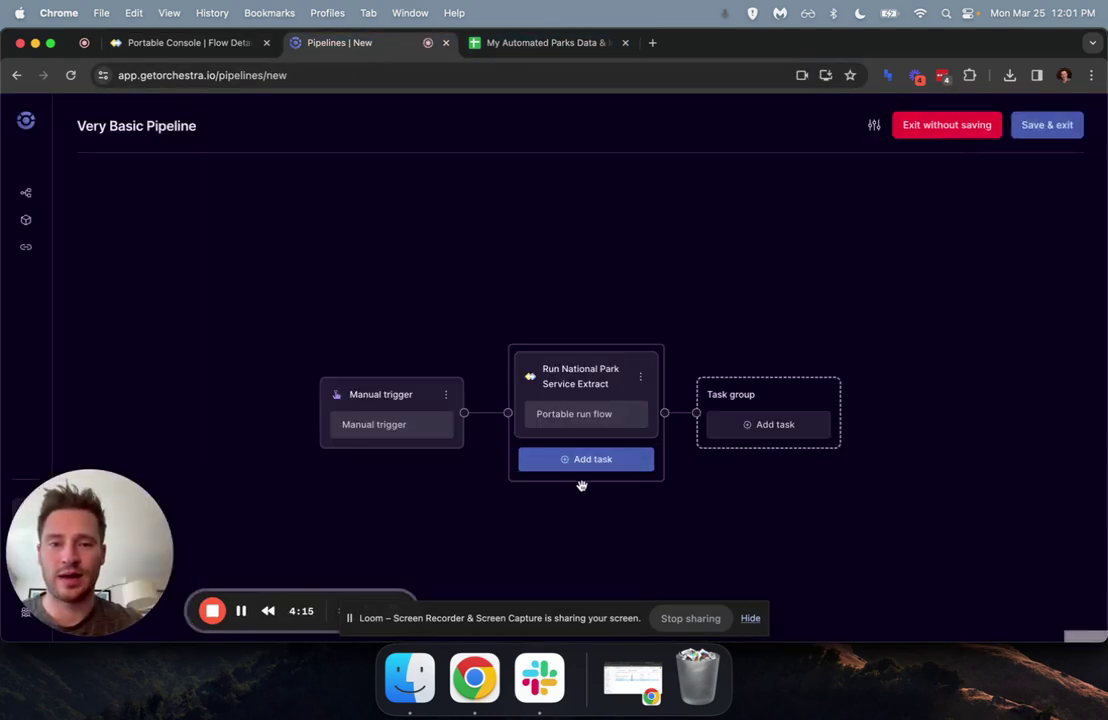
left_click(1042, 127)
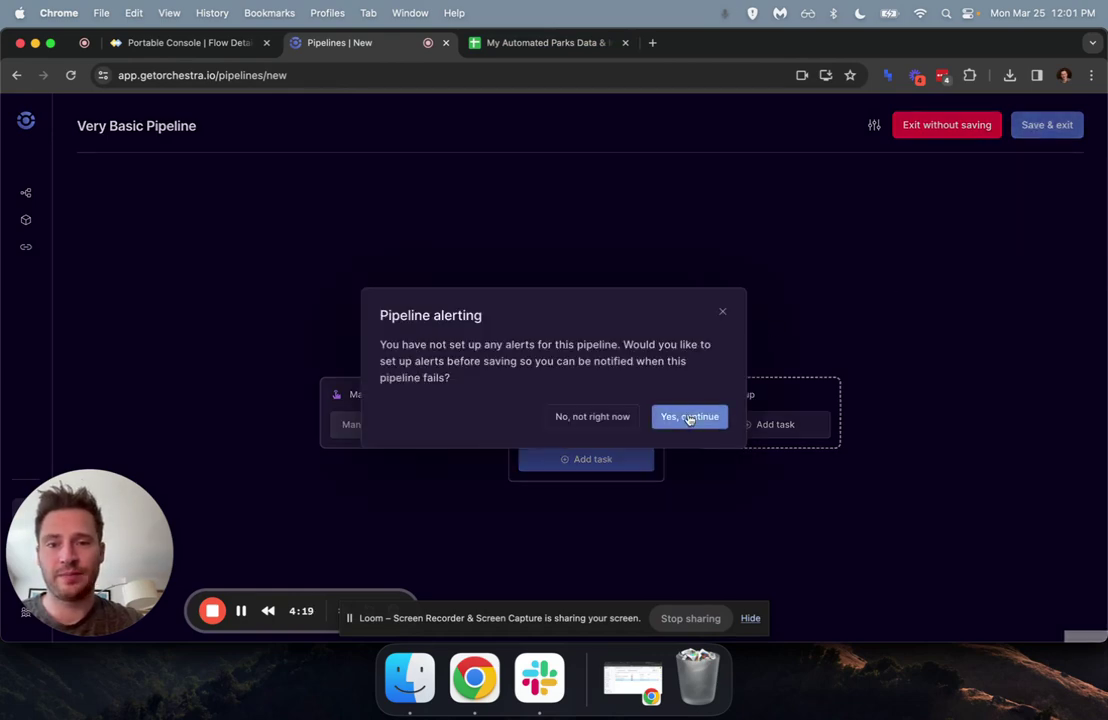
left_click(584, 423)
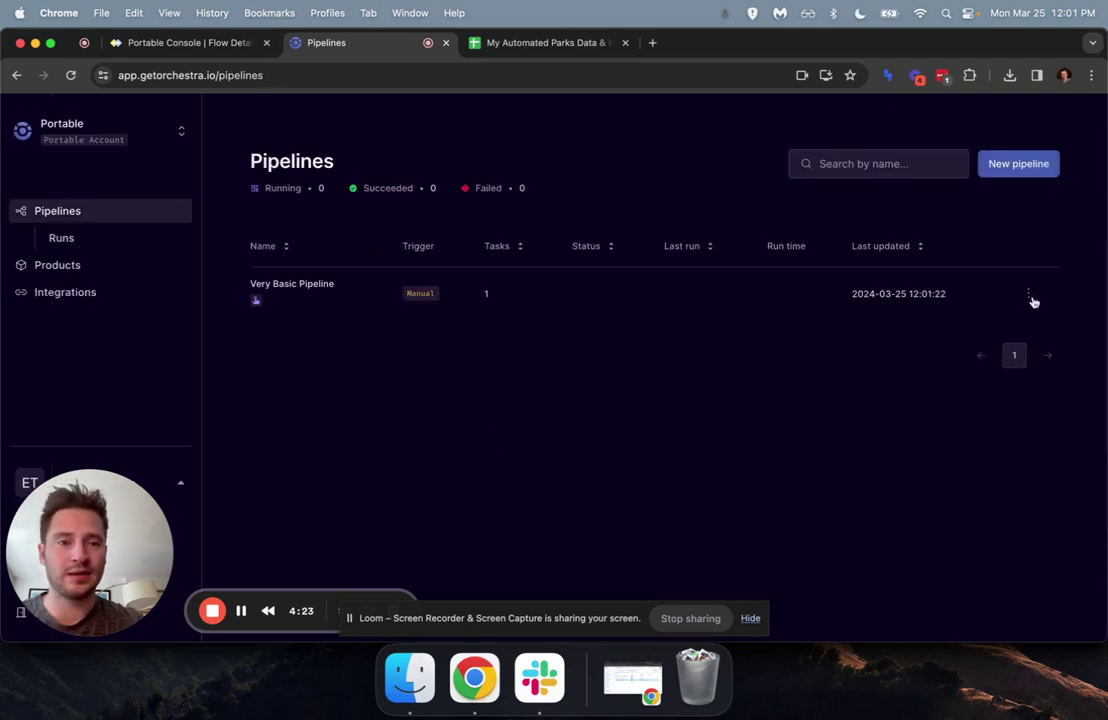
Step: Run "Very Basic Pipeline" and switch to Portable to check the status of the National Park Service flow
left_click(1028, 295)
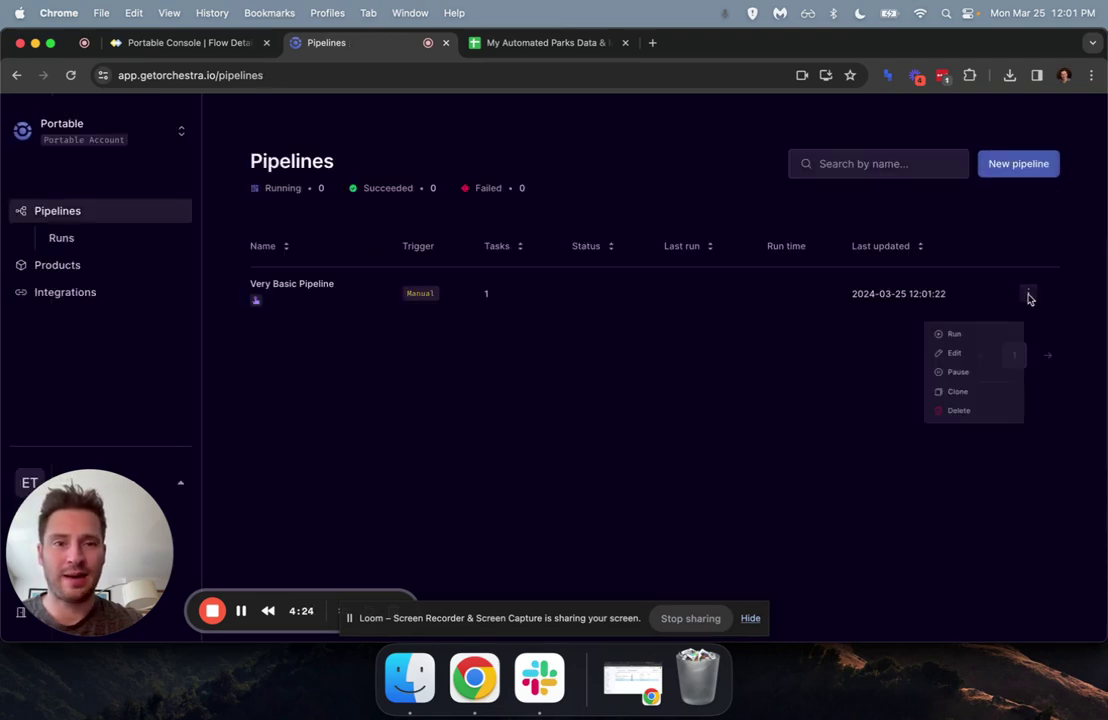
left_click(964, 333)
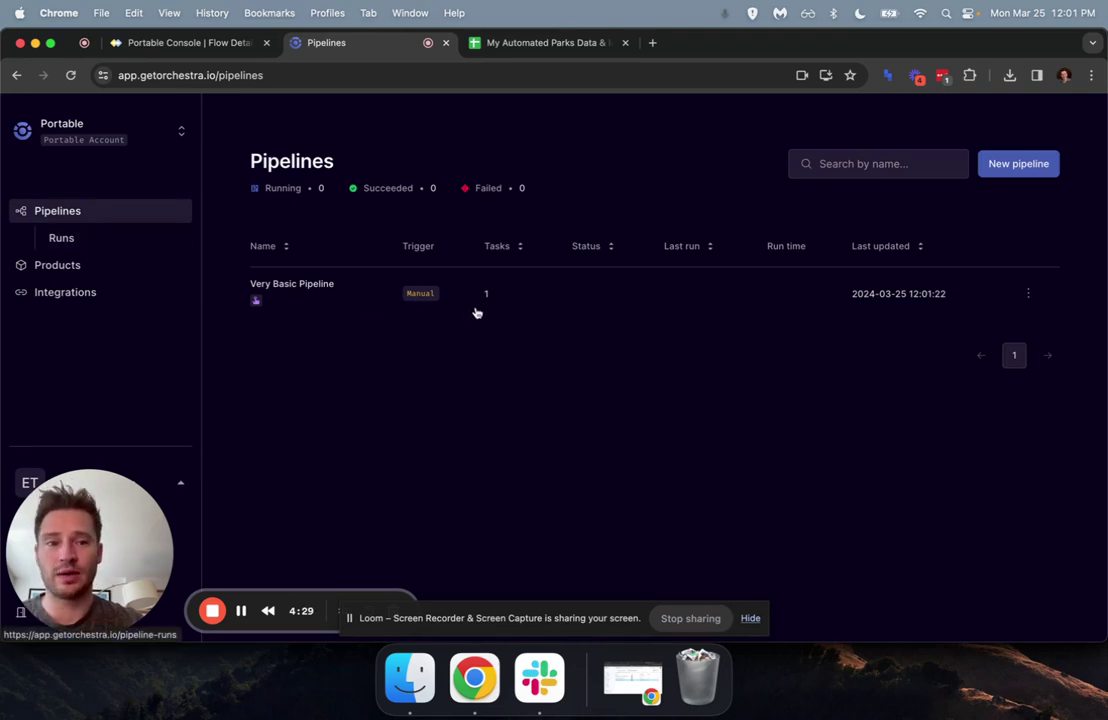
left_click(168, 42)
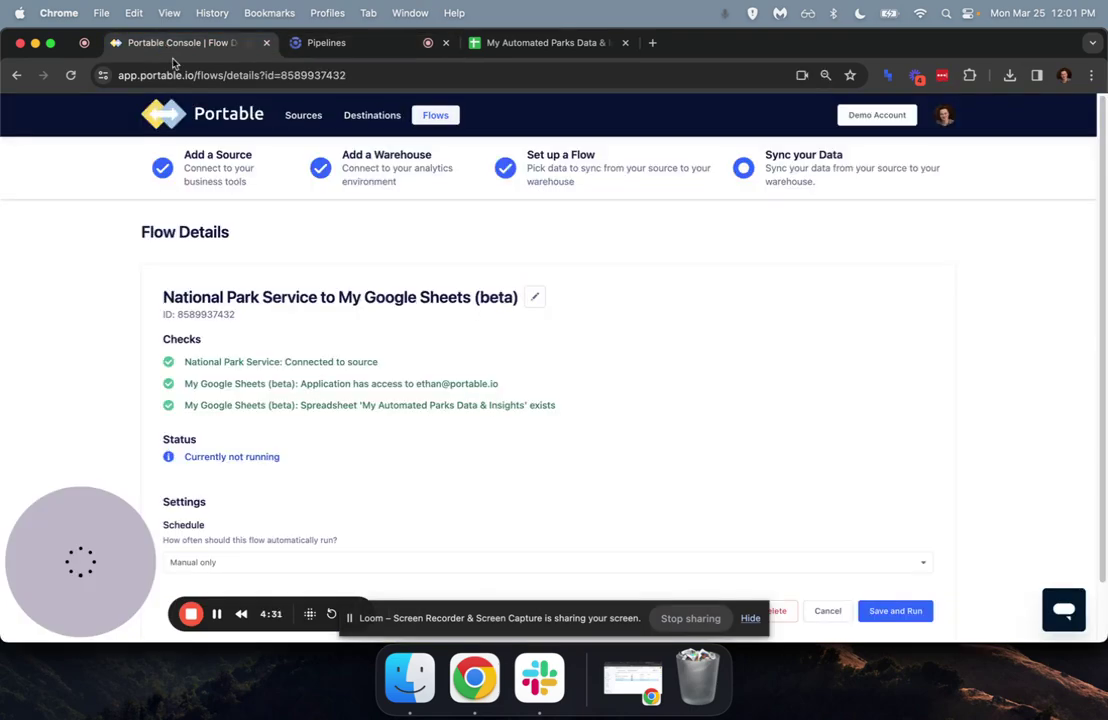
scroll(125, 360, "down", 2)
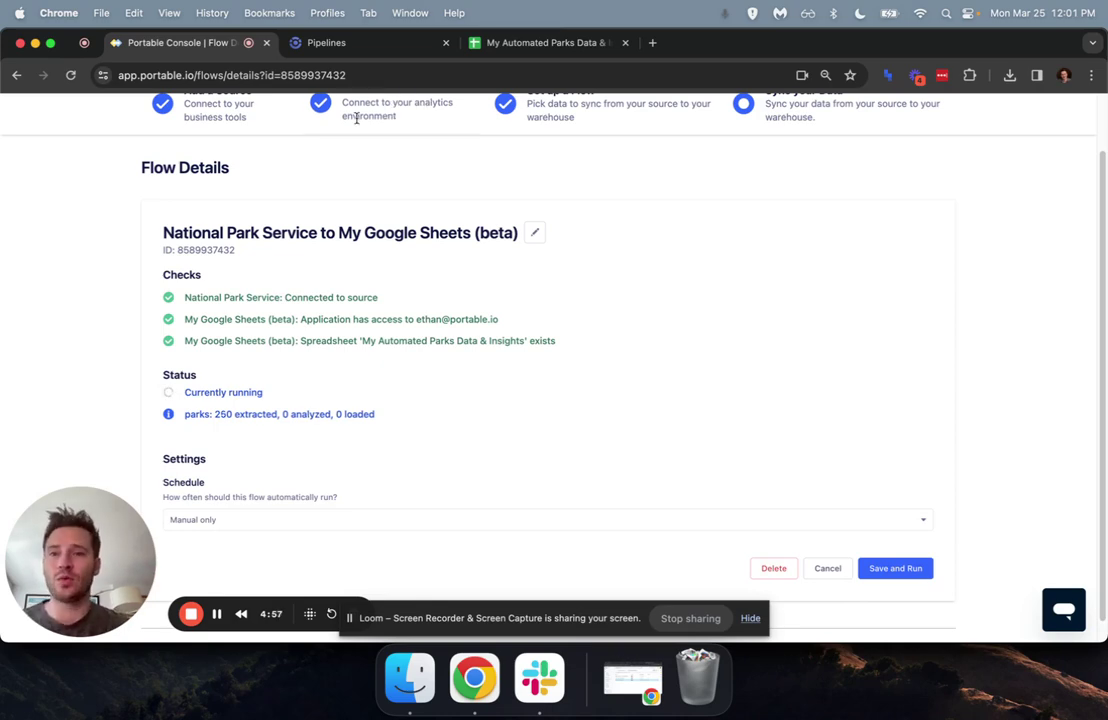
Step: Back in Orchestra, start a new connection and browse the available, beta and coming-soon integrations
left_click(383, 46)
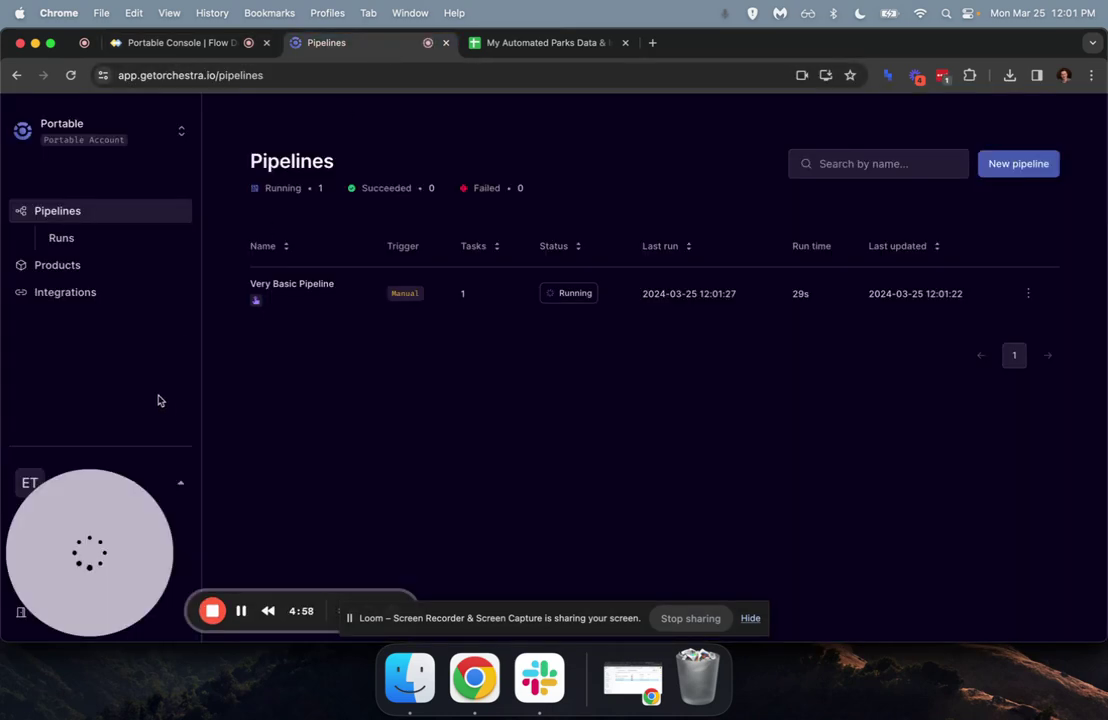
left_click(68, 292)
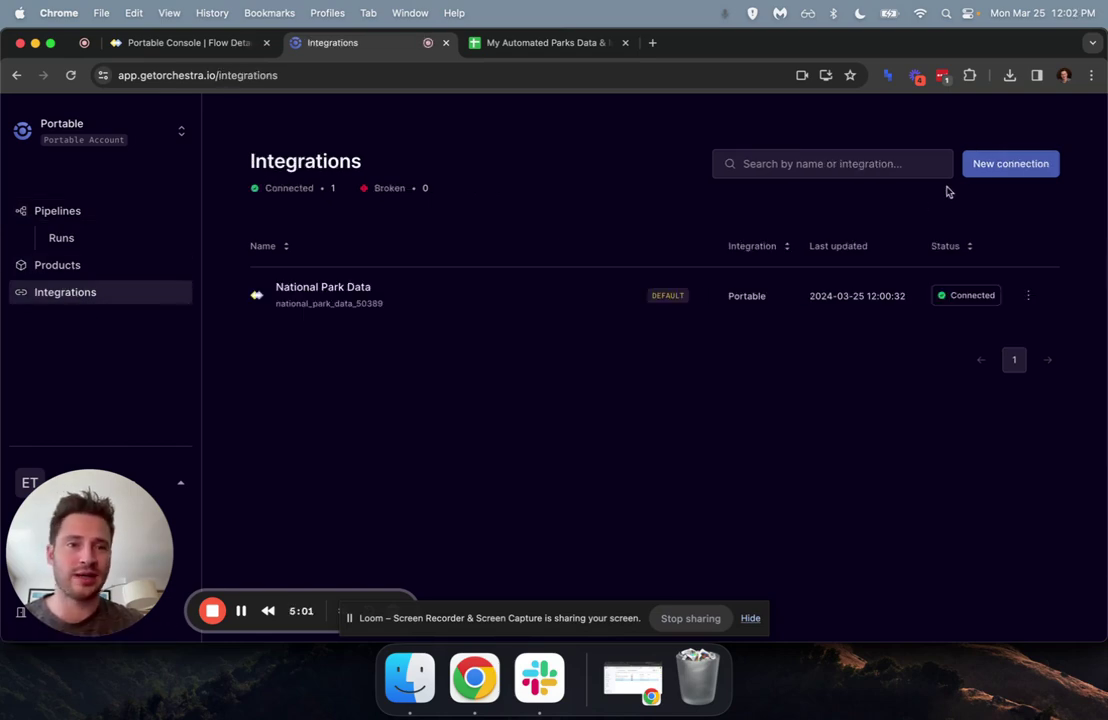
left_click(974, 167)
scroll(532, 356, "down", 2)
scroll(532, 356, "down", 3)
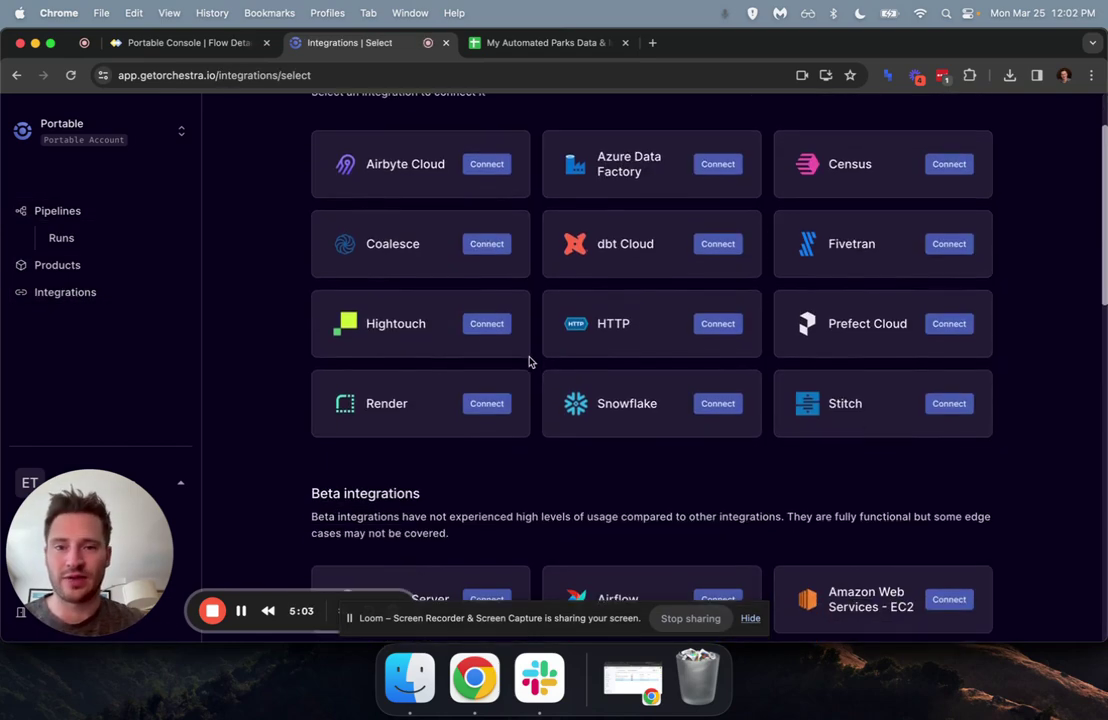
scroll(650, 339, "down", 3)
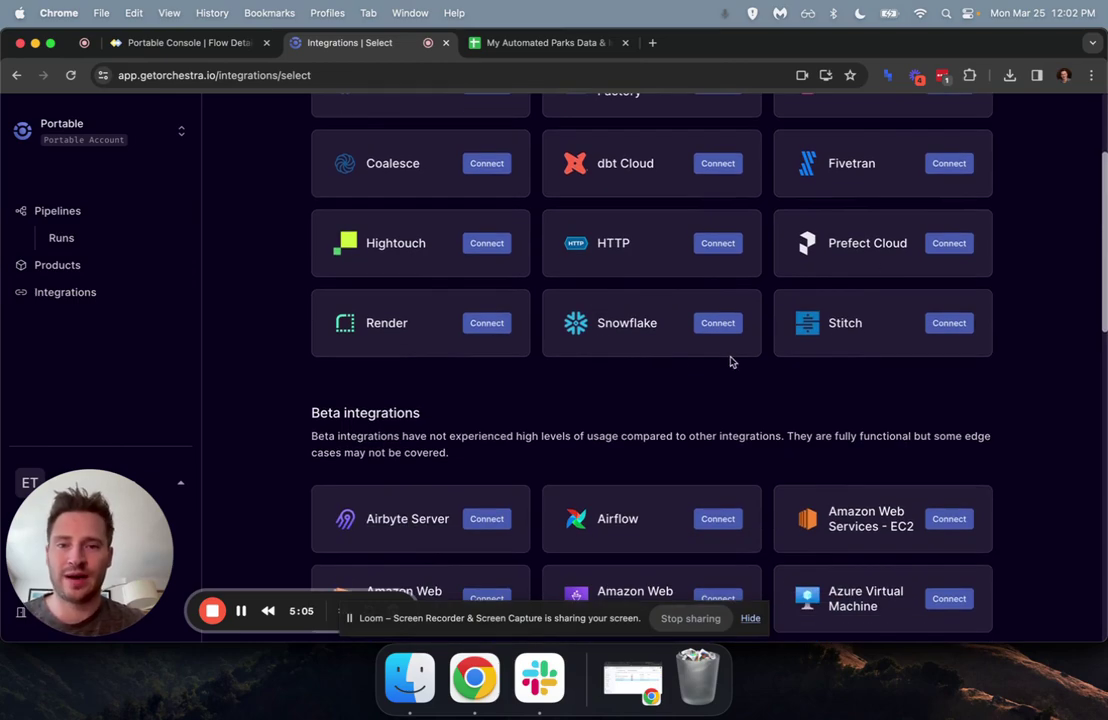
scroll(539, 396, "down", 5)
scroll(600, 290, "down", 3)
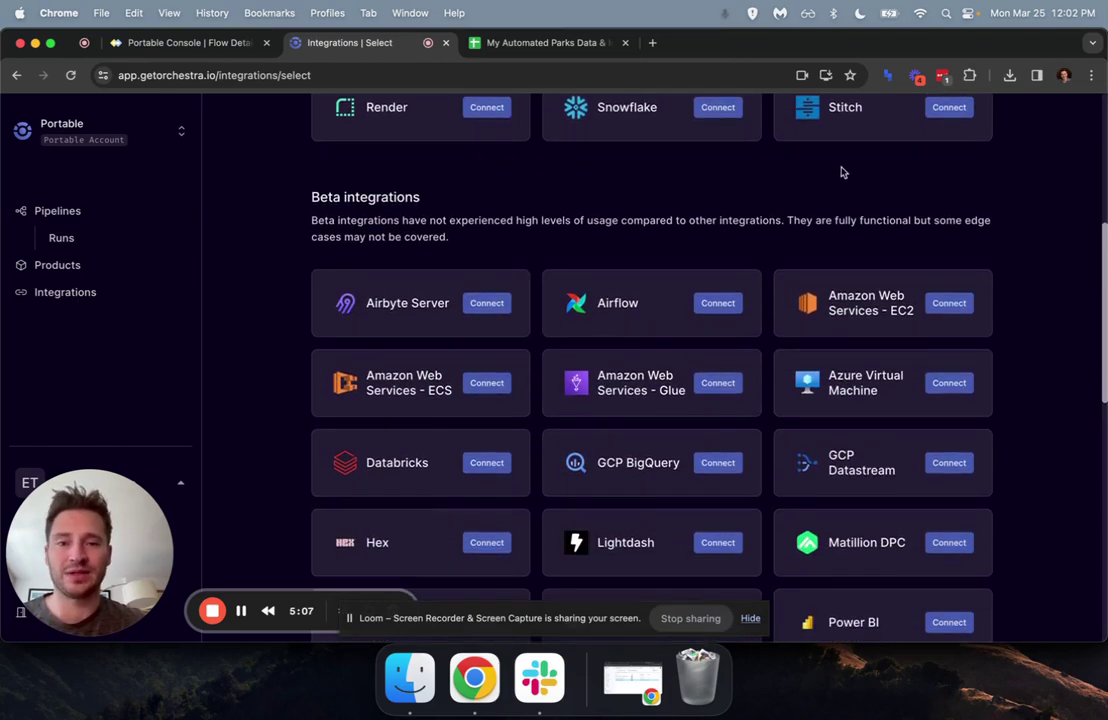
scroll(580, 322, "down", 10)
scroll(500, 395, "down", 8)
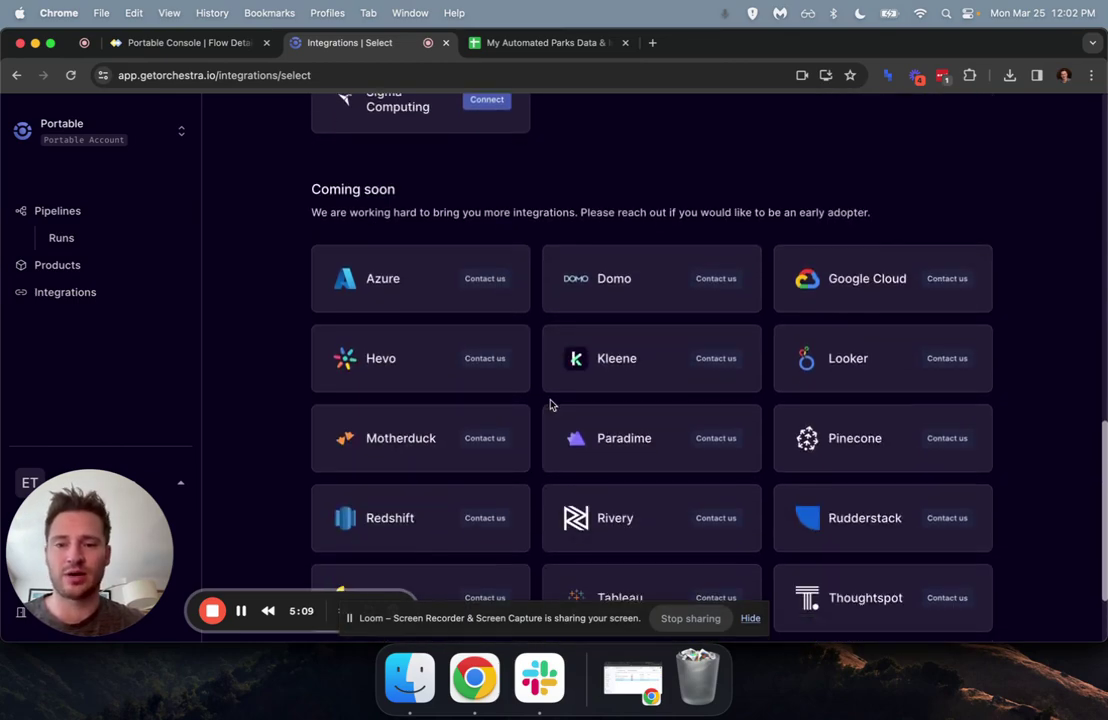
scroll(413, 388, "up", 20)
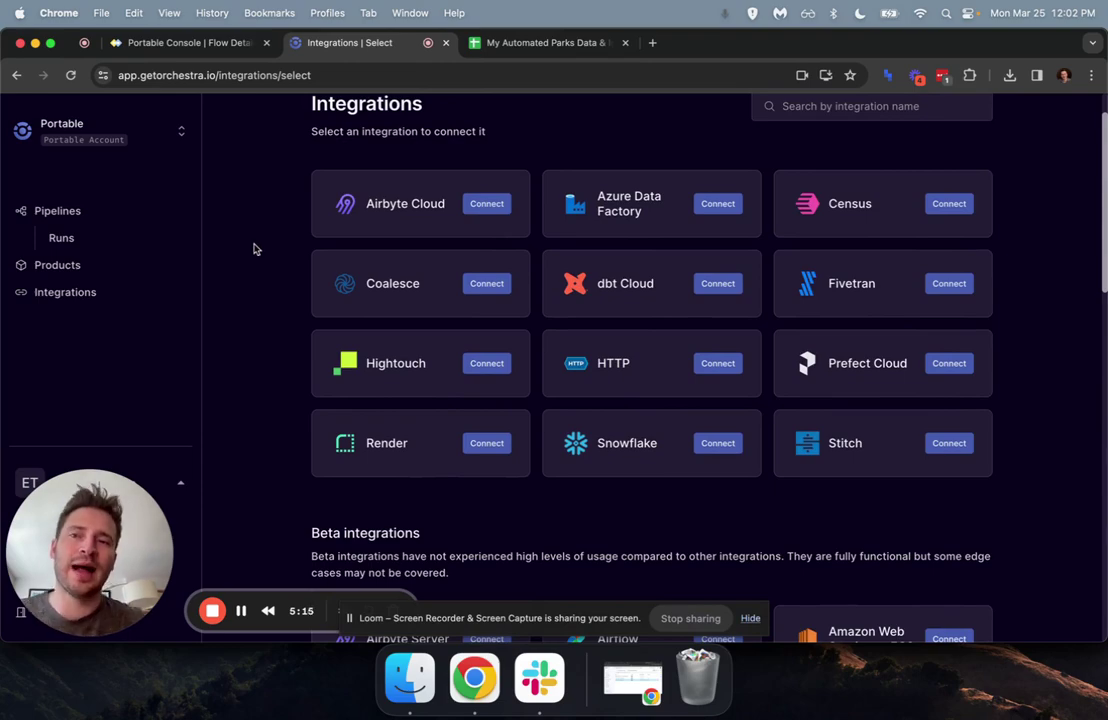
Step: Switch to Portable and check the run status and the parks record counts in the flow details
left_click(185, 42)
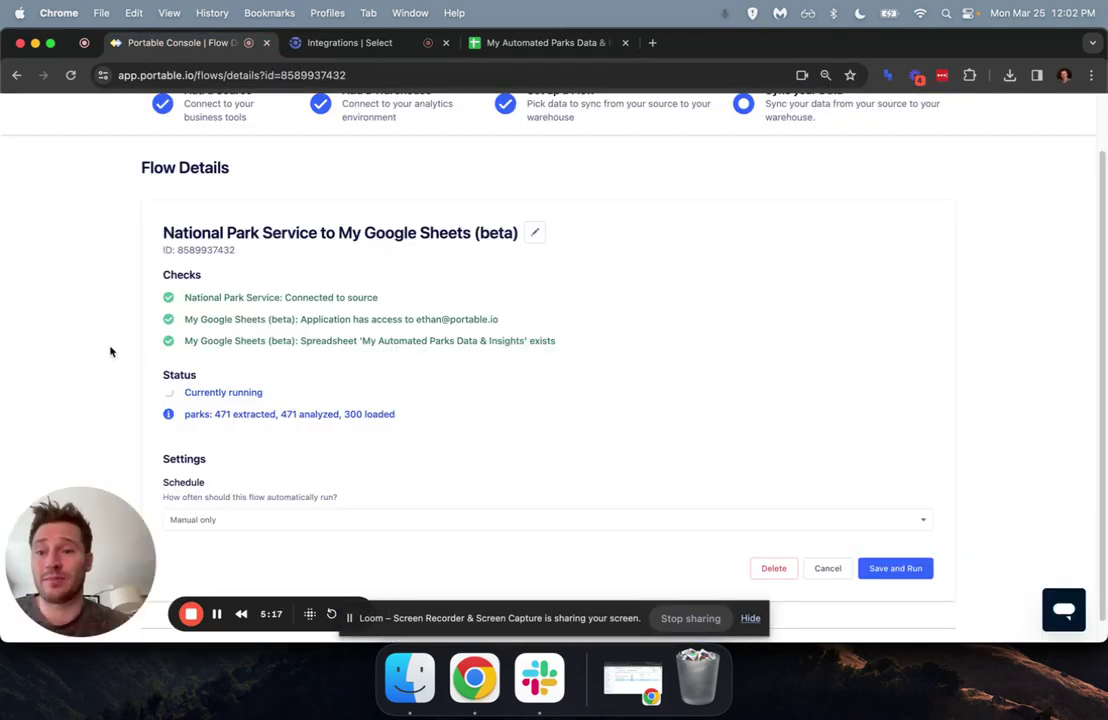
scroll(111, 351, "down", 1)
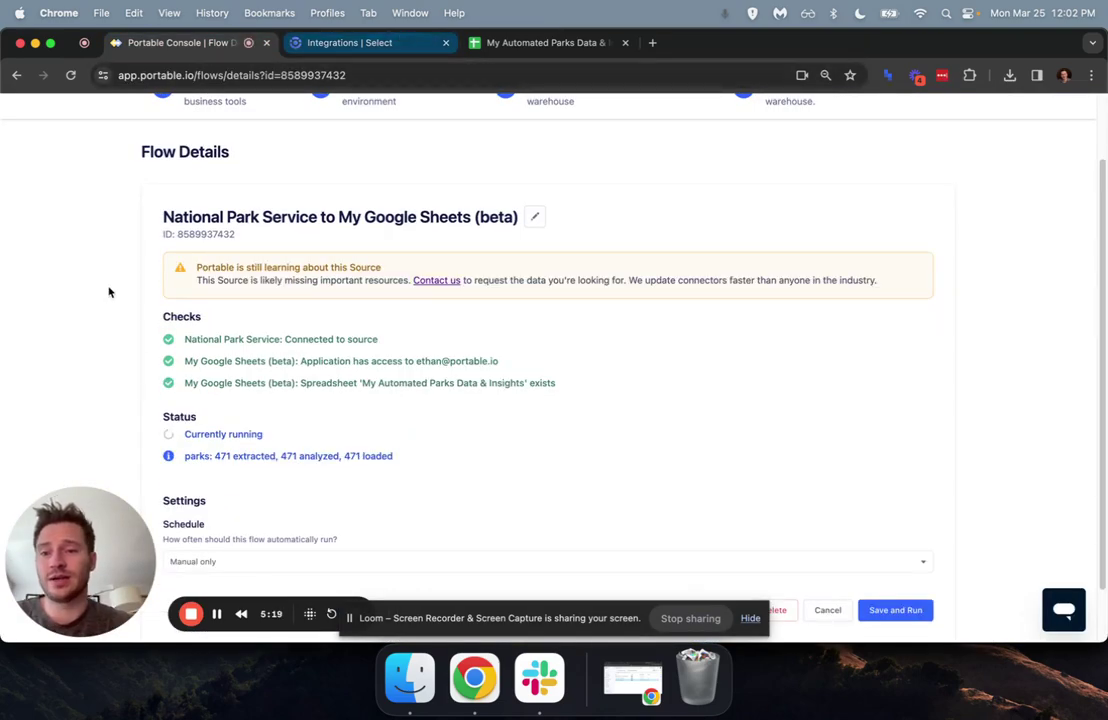
scroll(198, 370, "down", 1)
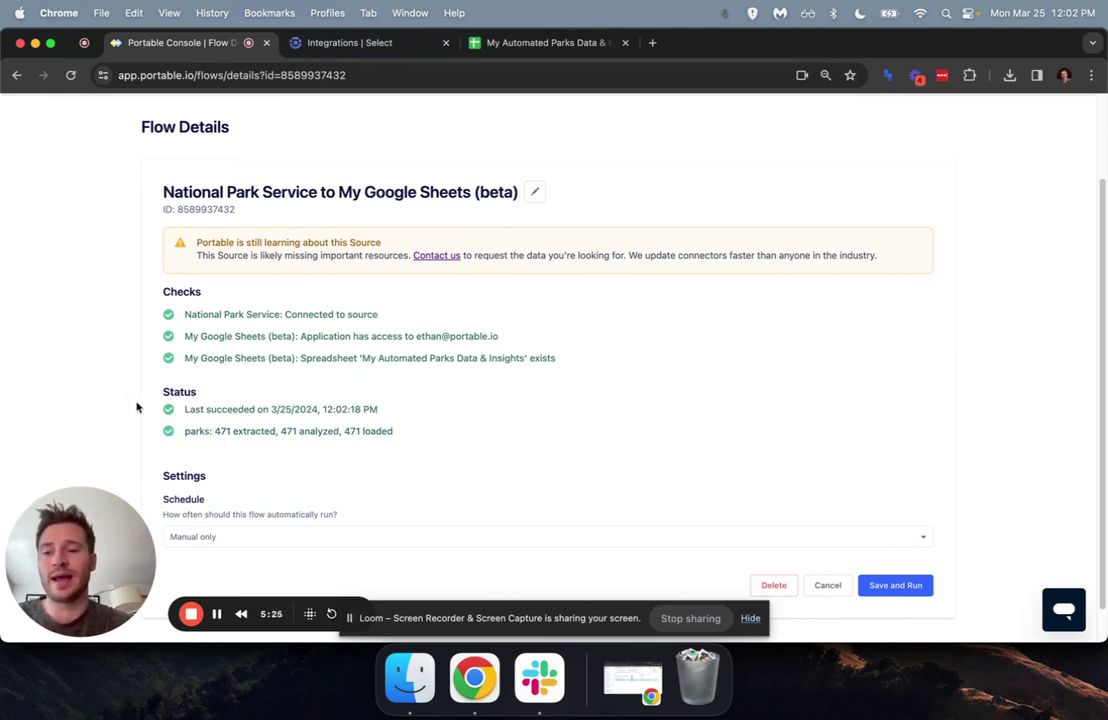
scroll(138, 406, "down", 1)
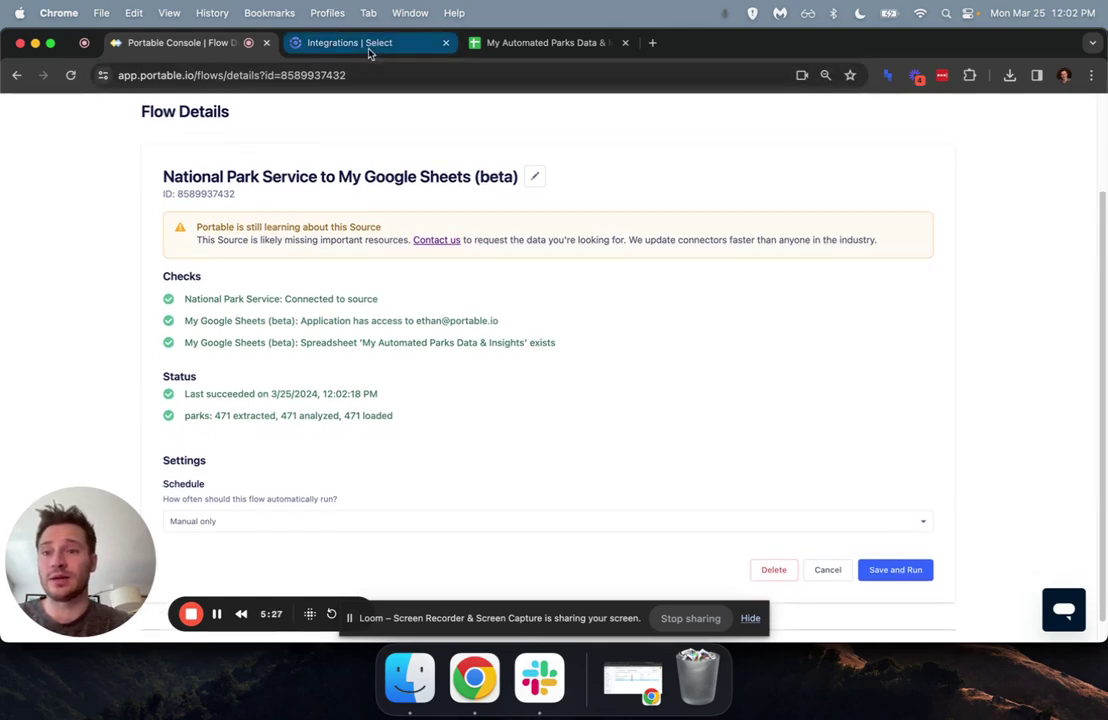
Step: Switch to the "My Automated Parks Data & Insights" spreadsheet and open its national_park_service_parks sheet
left_click(549, 42)
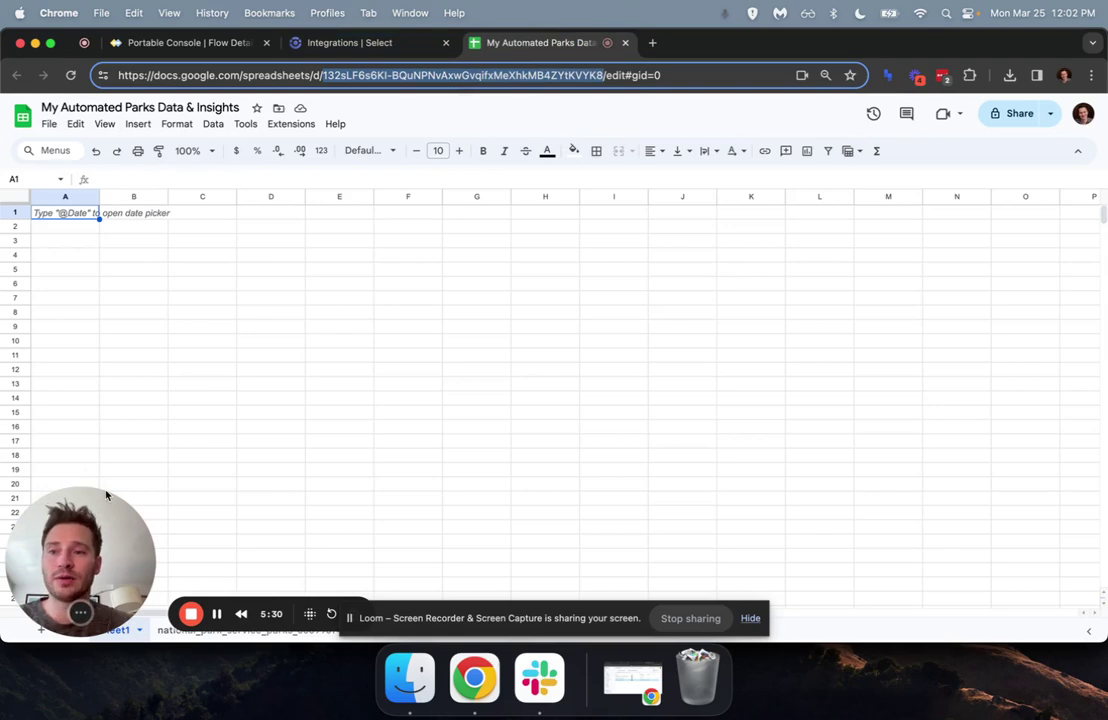
mouse_move(95, 527)
left_click_drag(95, 527, 578, 576)
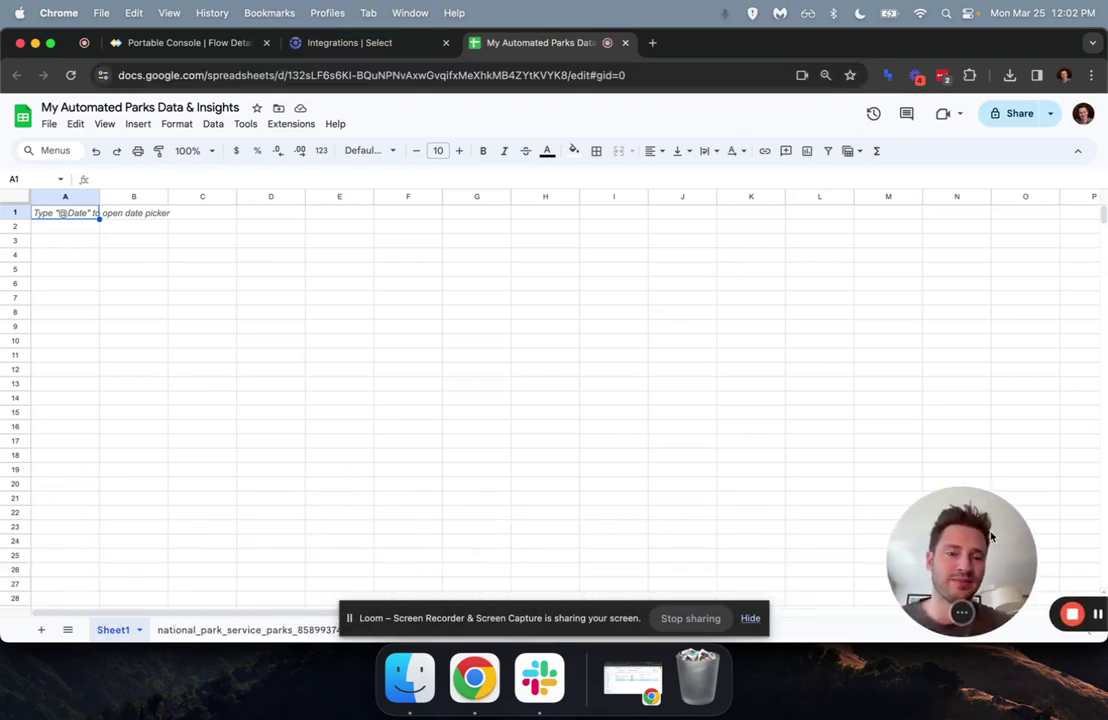
left_click(215, 630)
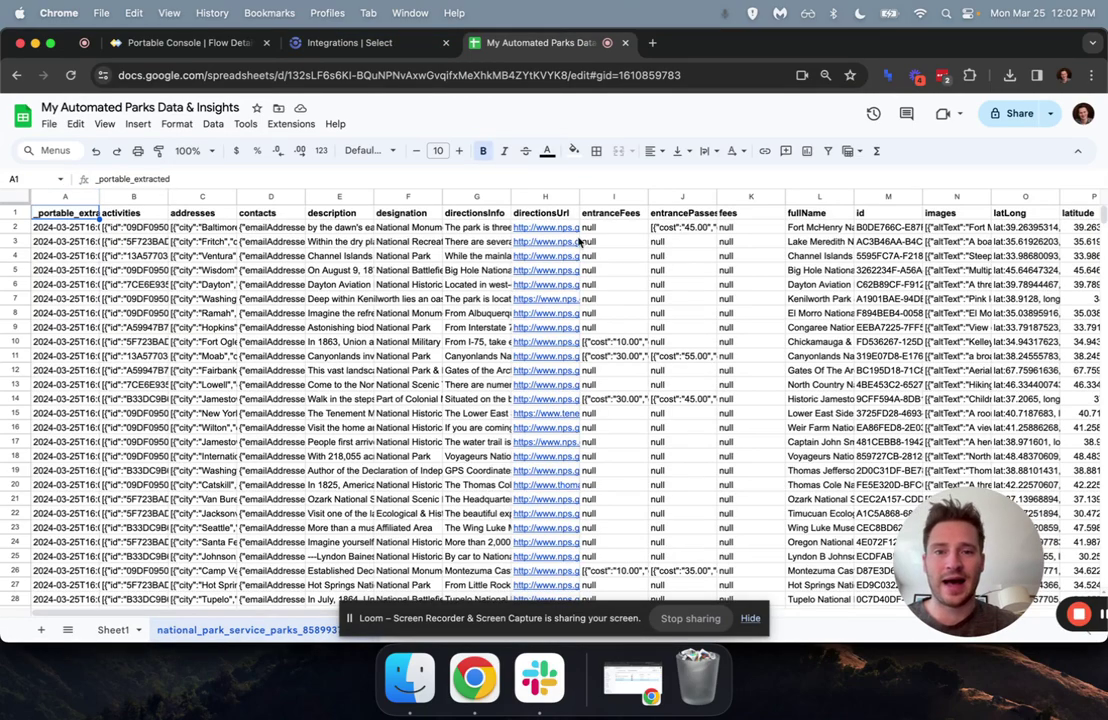
Step: Fit the widths of the directionsInfo, designation and description columns to their contents
double_click(510, 196)
double_click(442, 196)
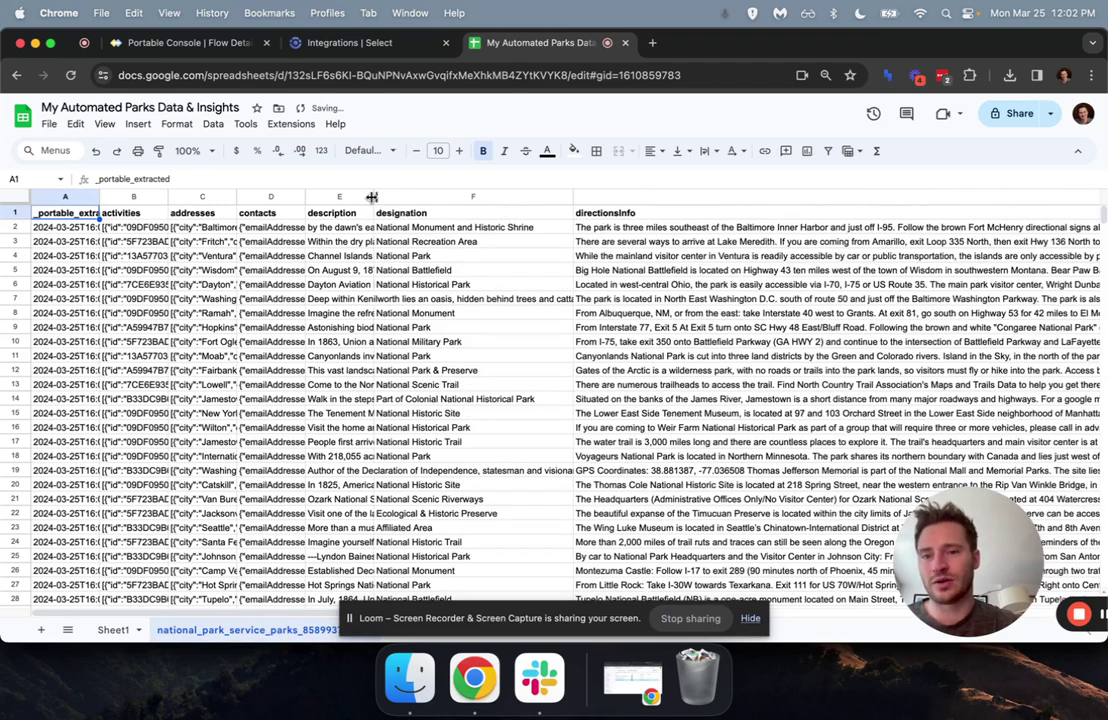
double_click(372, 196)
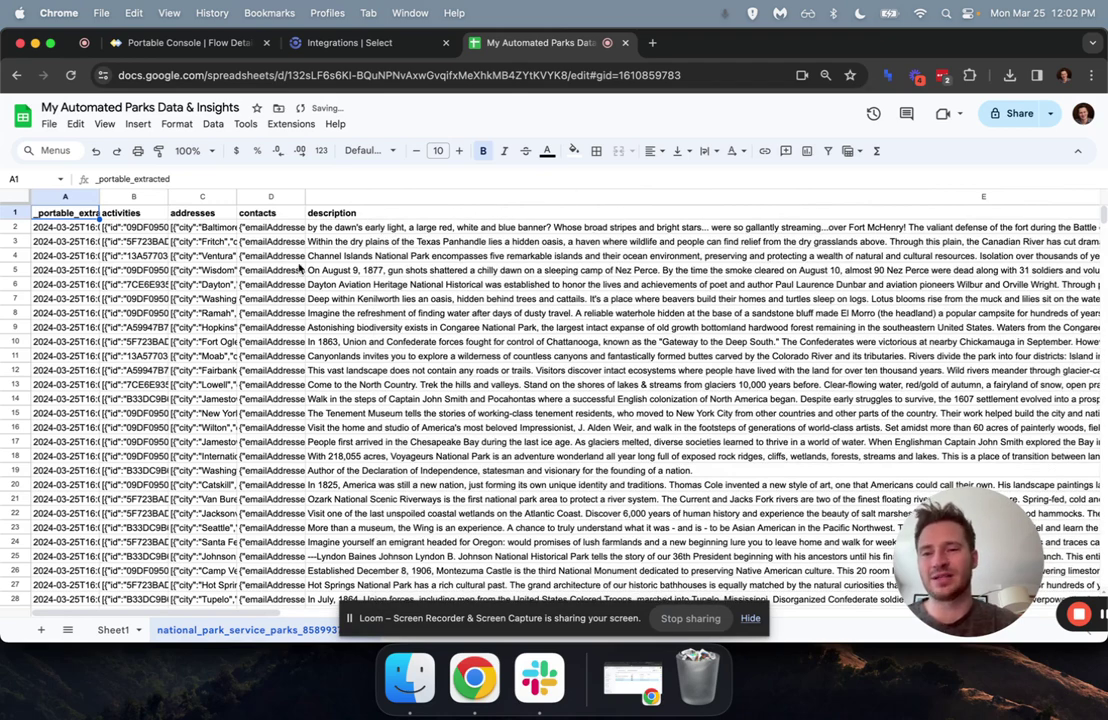
Step: Examine the contacts in D2:D9 and the remaining columns, and fit the fullName column to its contents to review the park names
left_click_drag(261, 232, 261, 340)
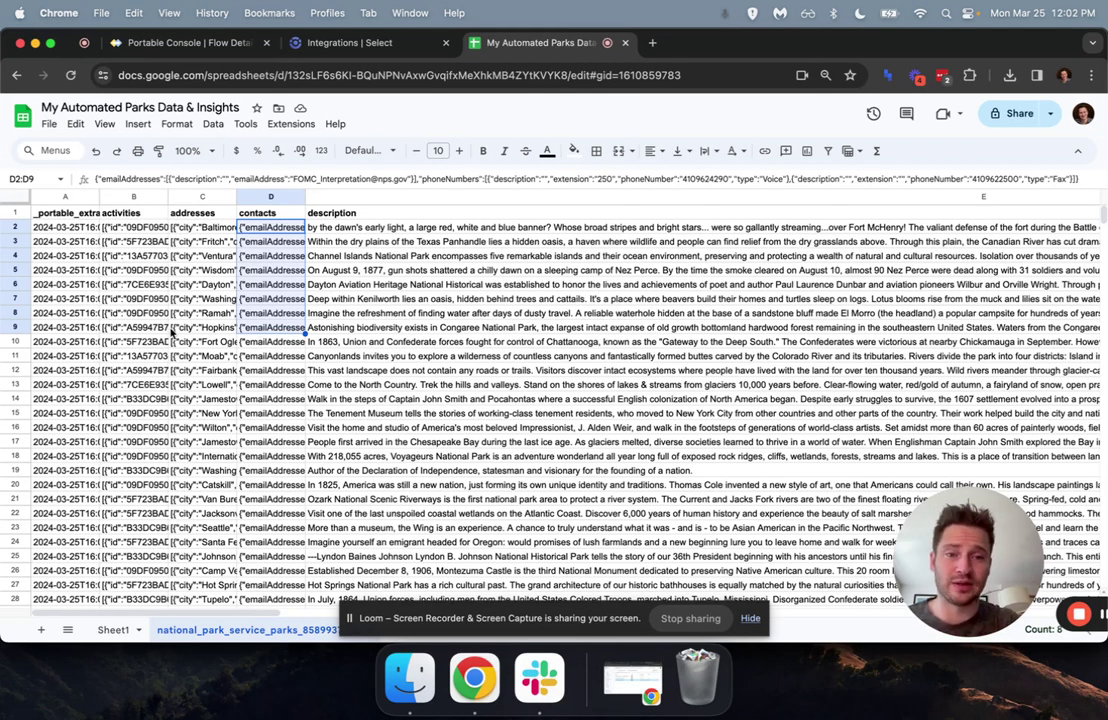
scroll(330, 327, "right", 15)
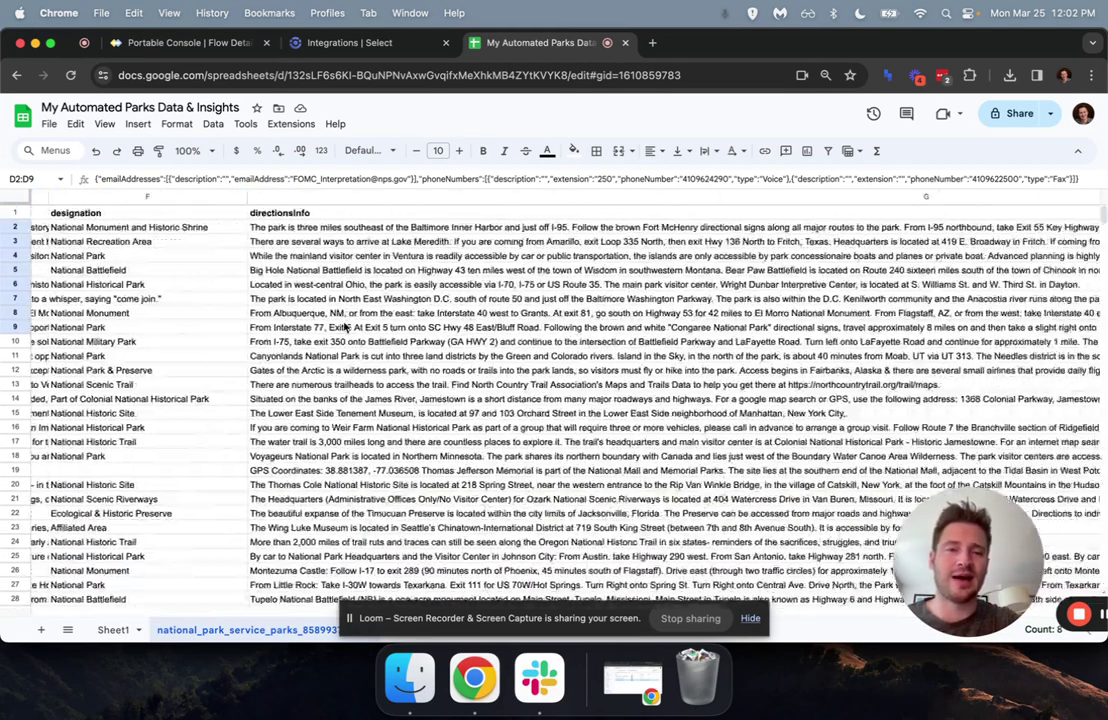
scroll(344, 327, "right", 15)
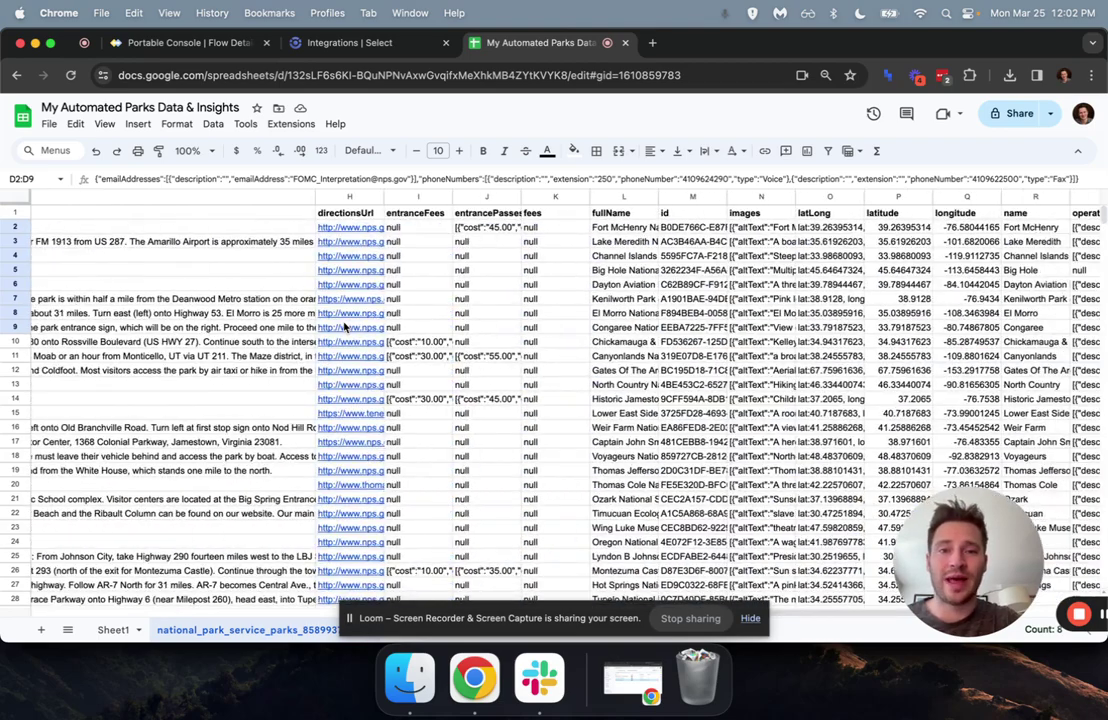
scroll(344, 327, "right", 8)
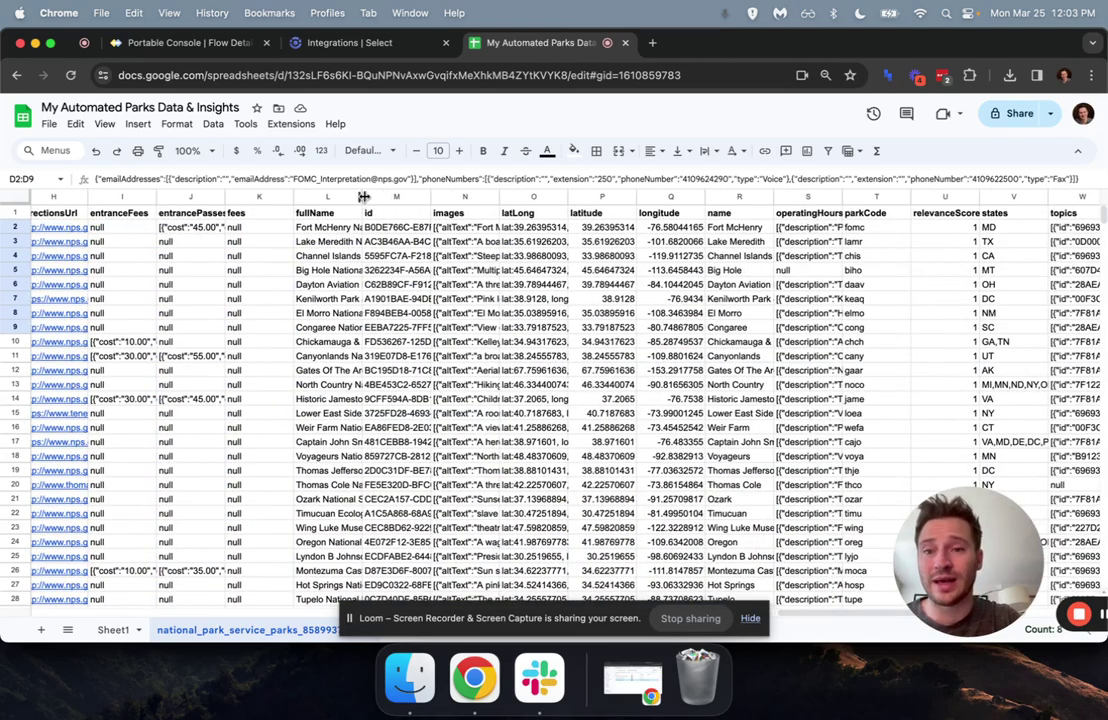
double_click(362, 196)
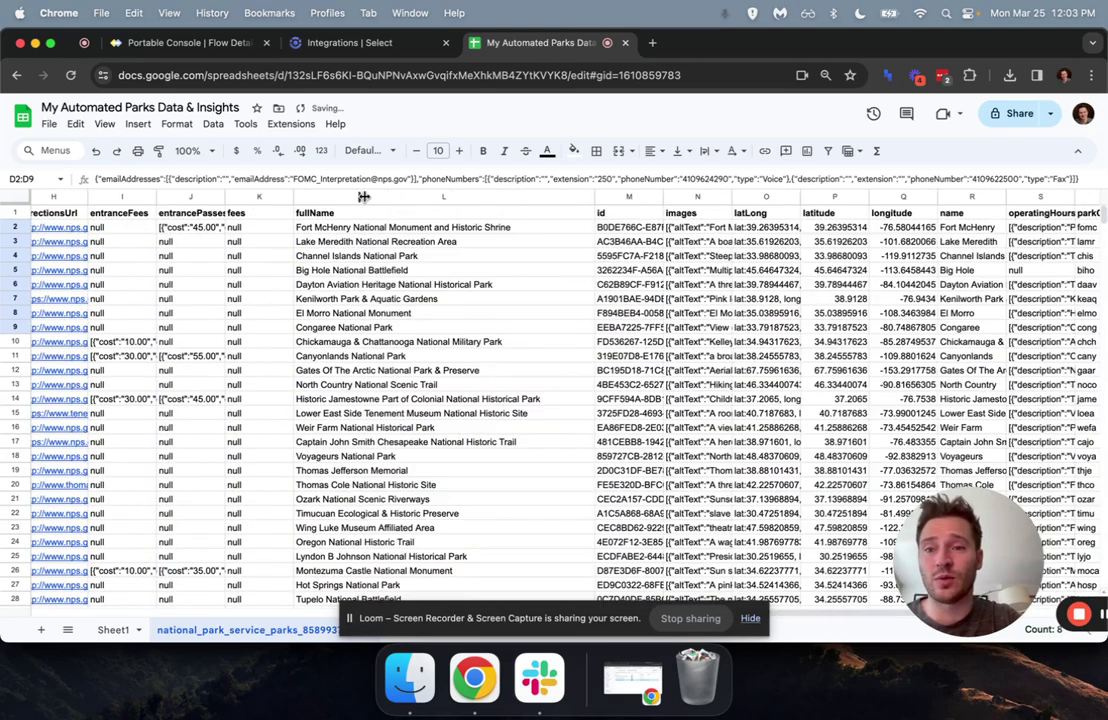
left_click(391, 258)
scroll(378, 365, "down", 5)
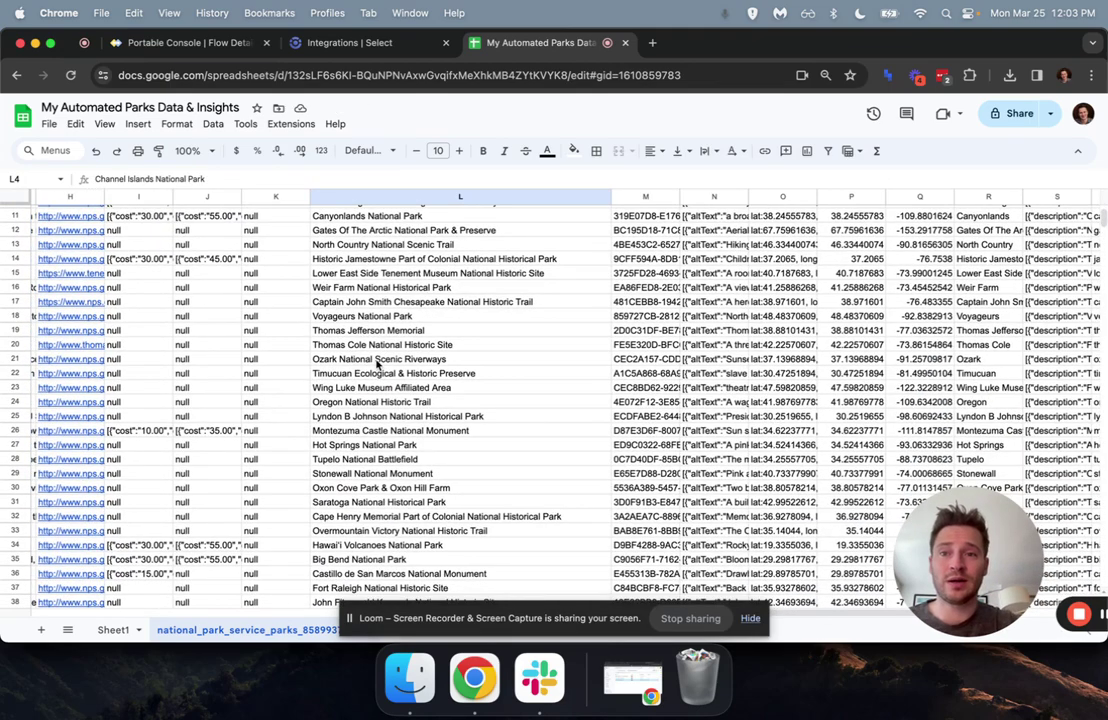
Step: Return to Orchestra and open the run history of "Very Basic Pipeline" to check its run status and message
left_click(365, 42)
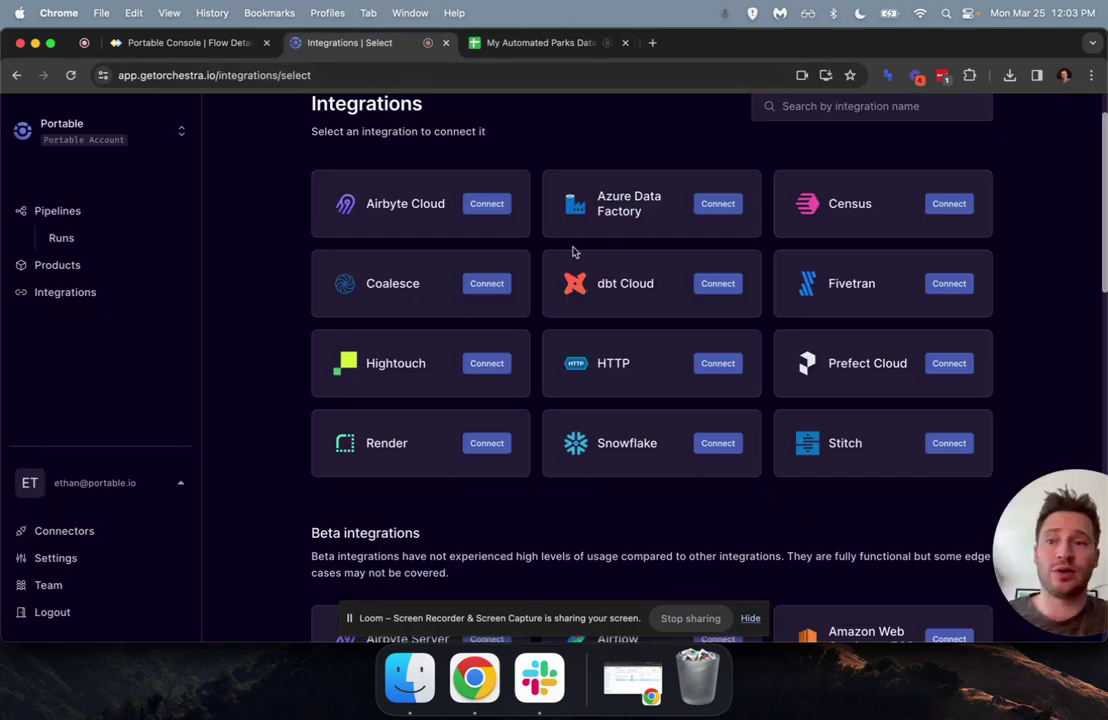
scroll(574, 250, "up", 1)
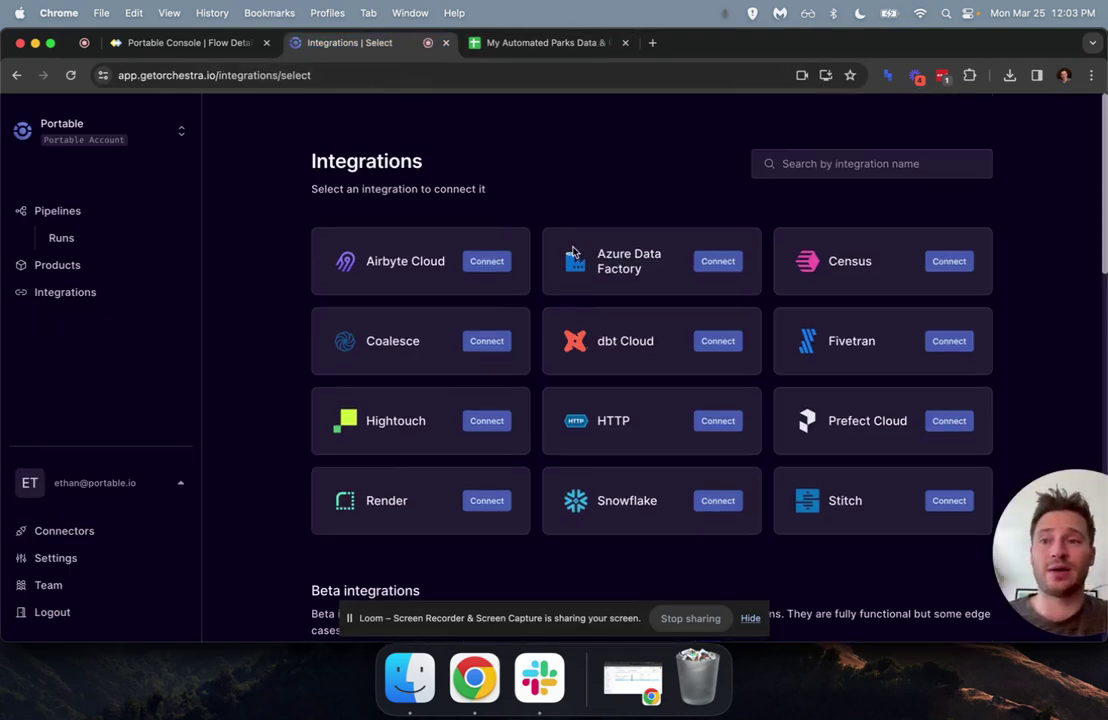
left_click(55, 211)
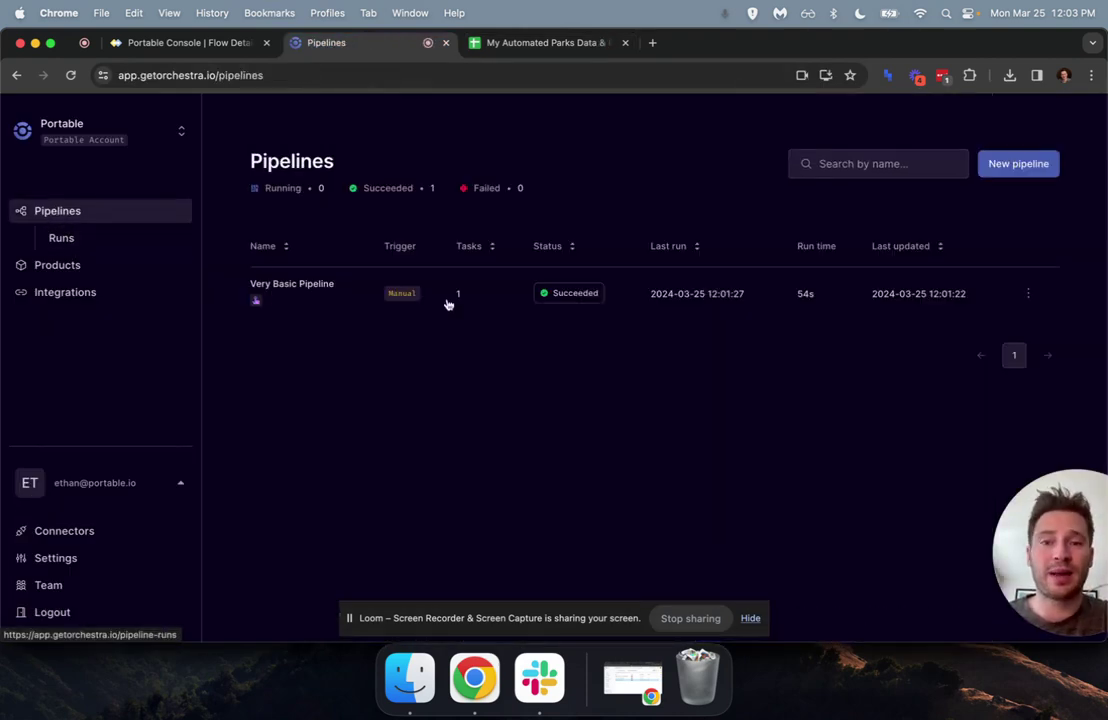
left_click(341, 294)
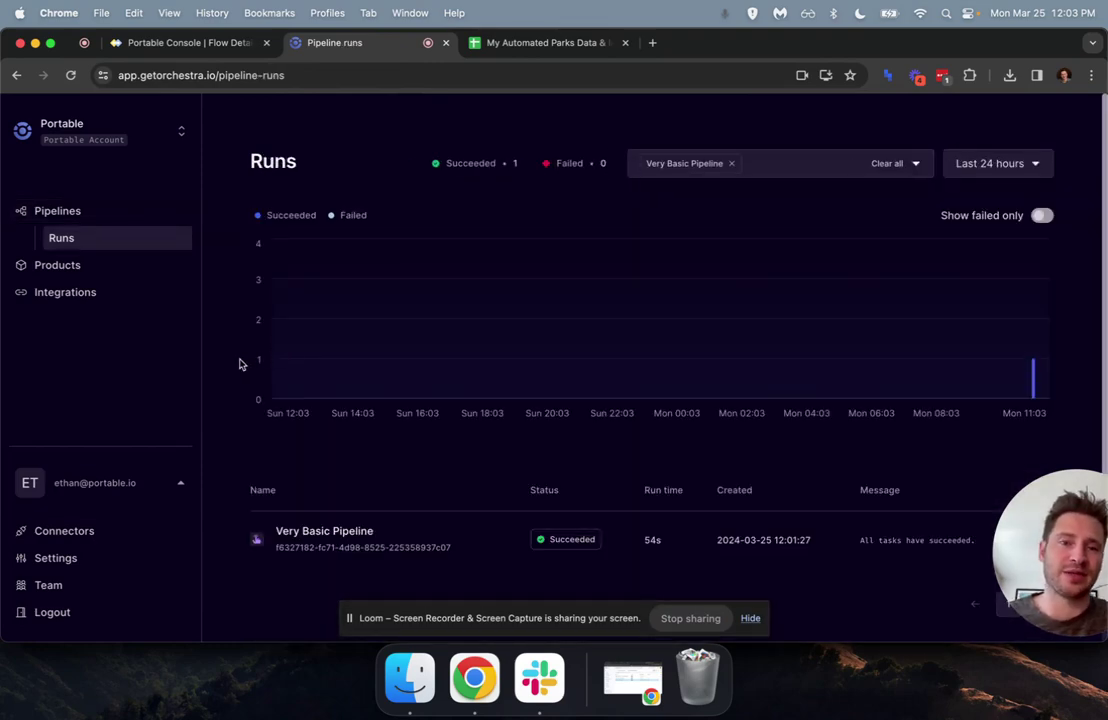
scroll(240, 364, "down", 1)
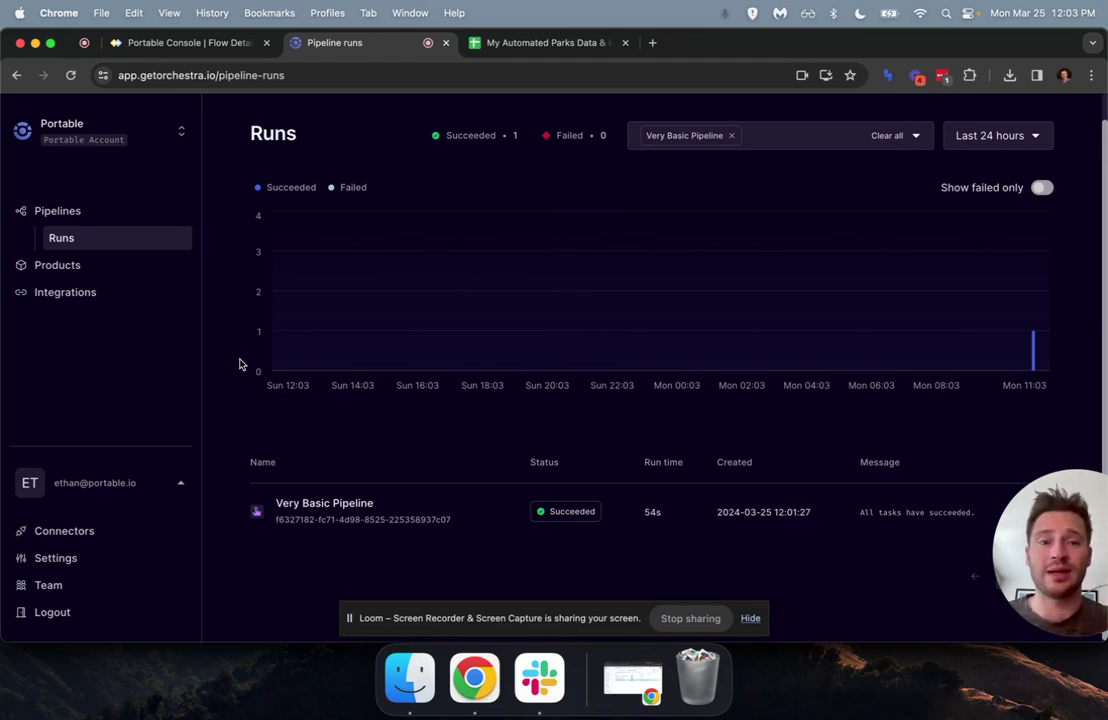
left_click_drag(1063, 506, 140, 556)
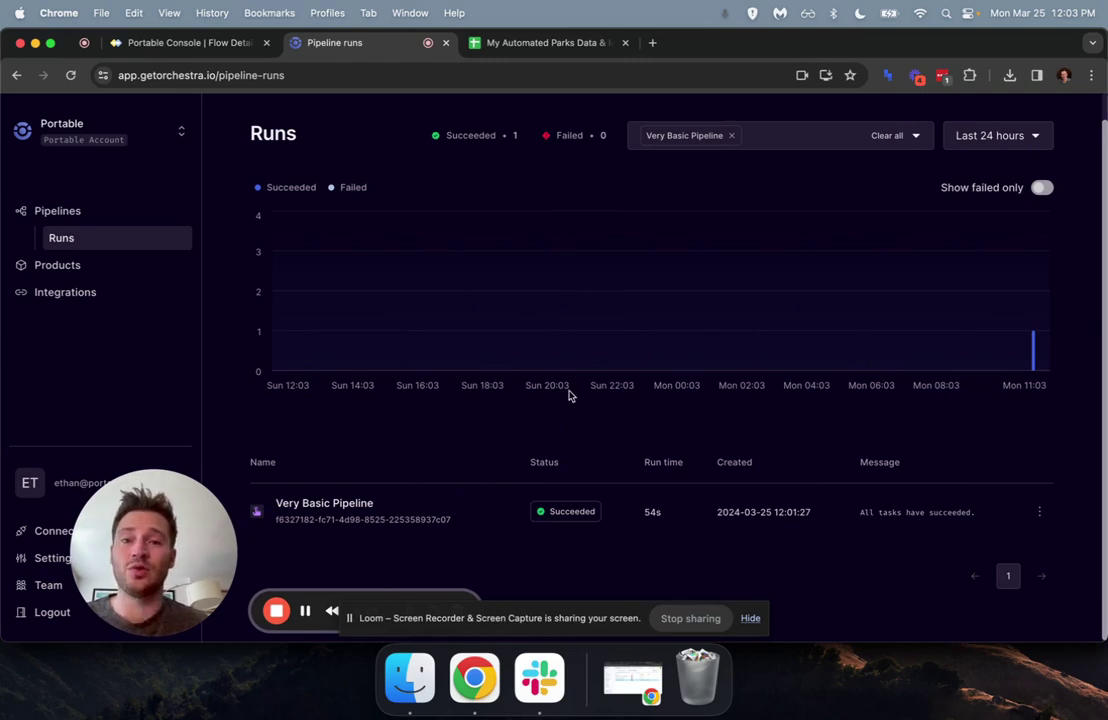